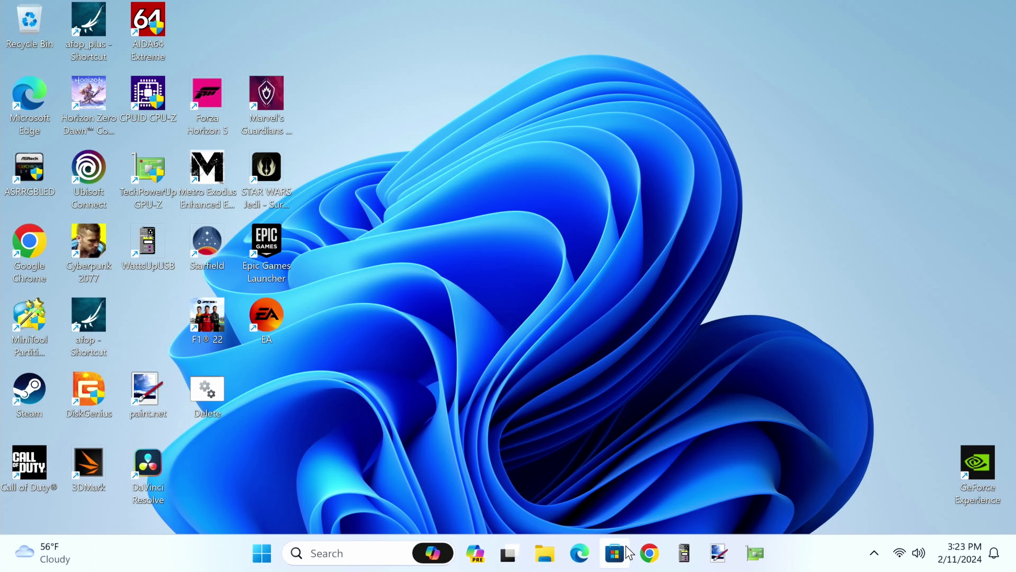
# Open the DDU release article on wagnardsoft.com in Chrome.
pyautogui.click(649, 553)
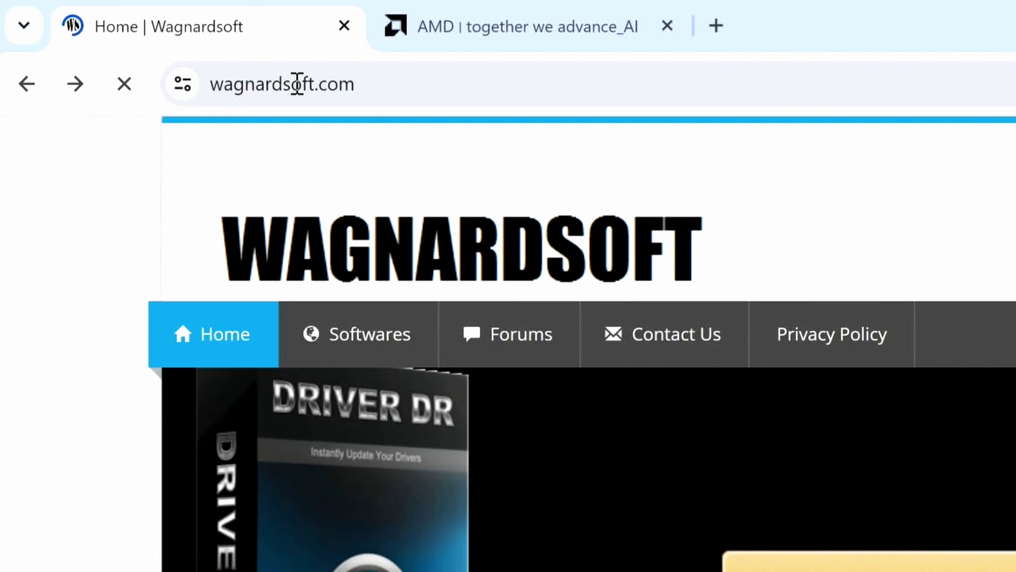
pyautogui.click(219, 50)
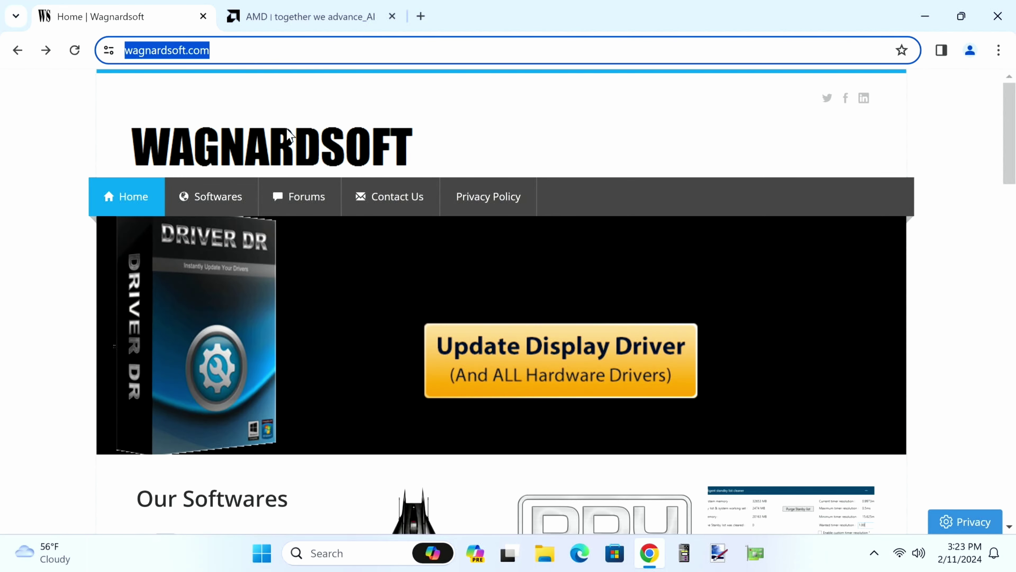
pyautogui.scroll(-4, 392, 410)
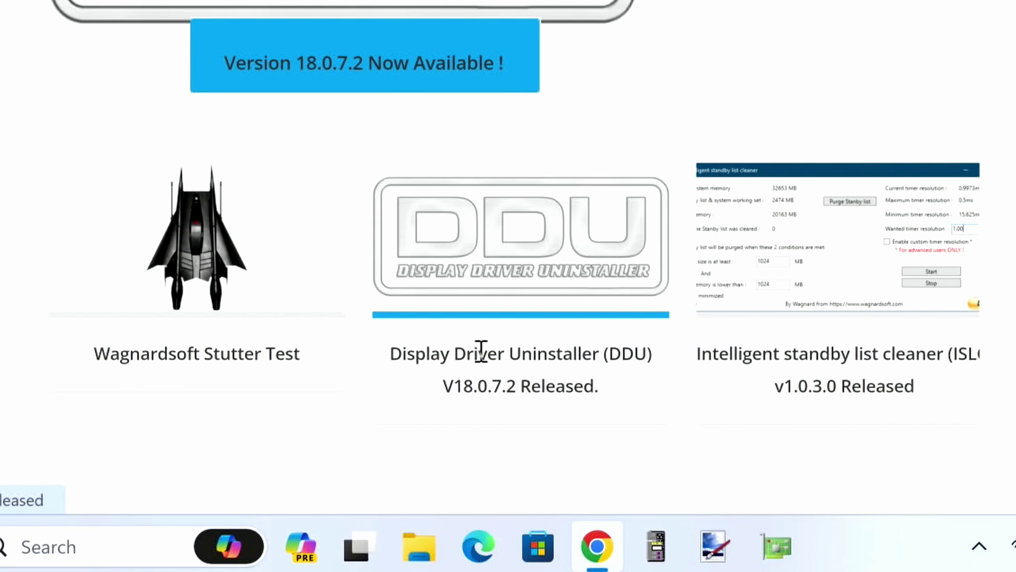
pyautogui.click(541, 278)
# From DOWNLOAD & SUPPORT, download the portable self-extracting DDU v18.0.7.2.
pyautogui.scroll(-5, 649, 257)
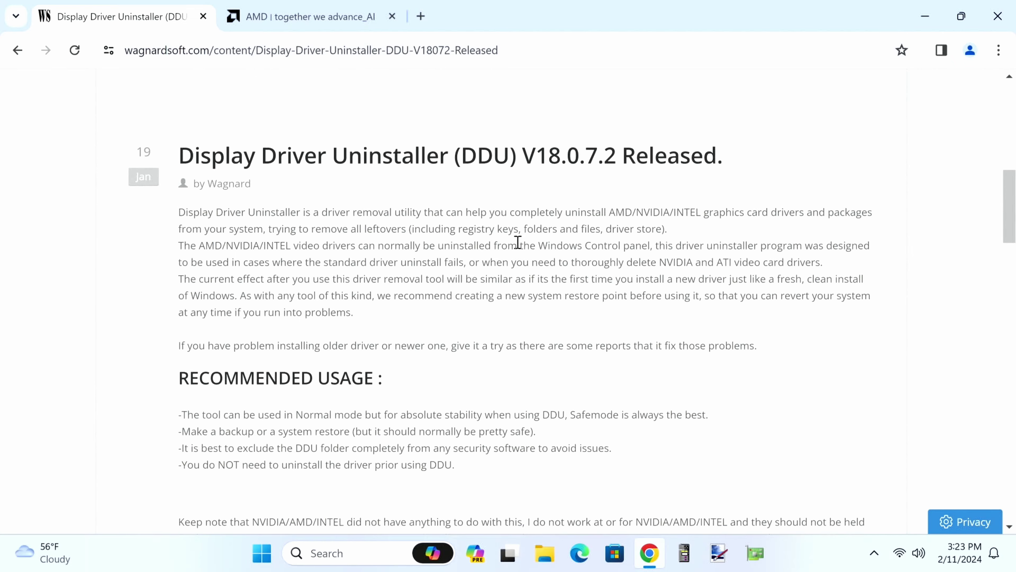
pyautogui.scroll(-10, 441, 234)
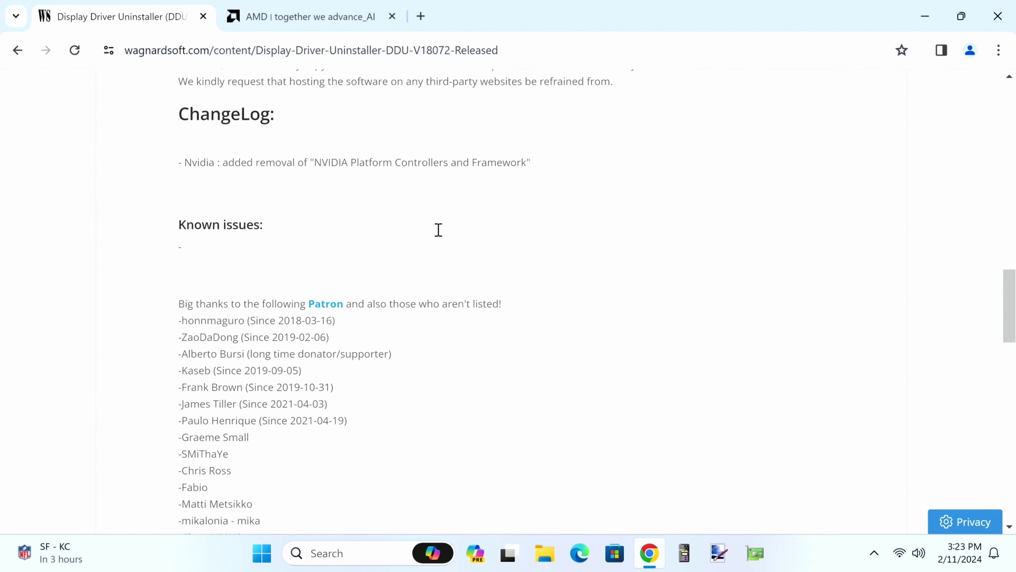
pyautogui.scroll(-15, 438, 229)
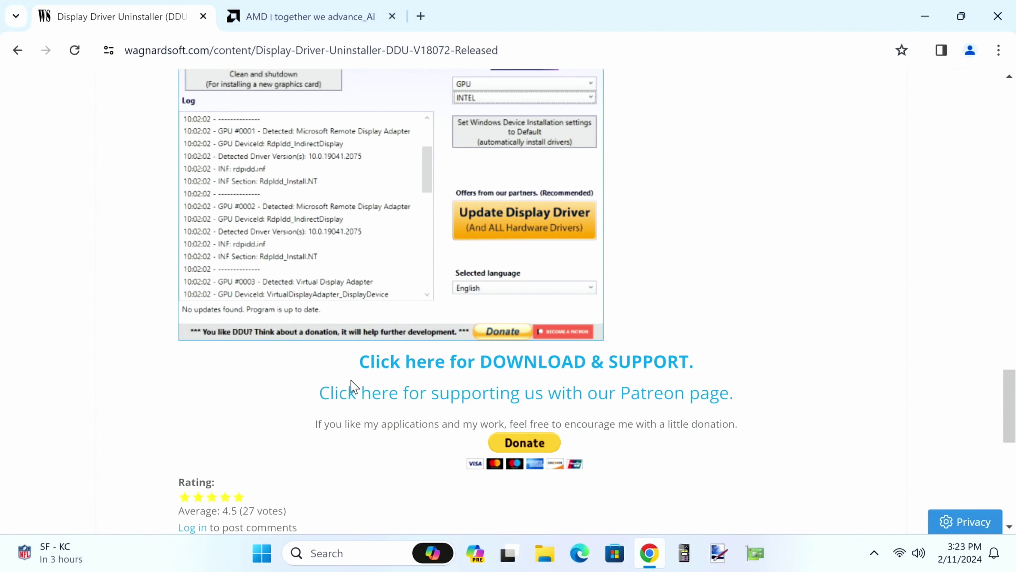
pyautogui.click(506, 365)
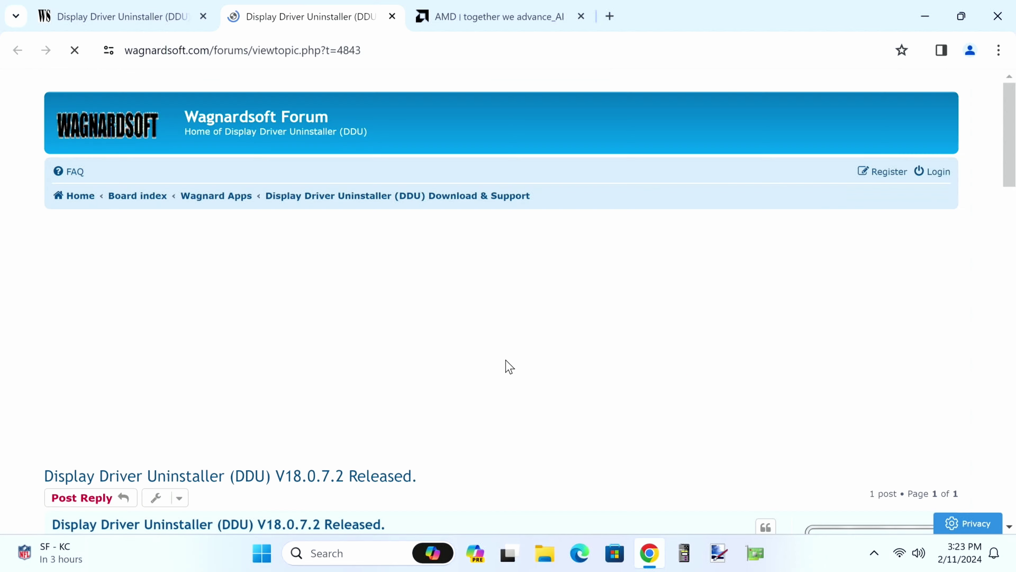
pyautogui.scroll(-2, 497, 363)
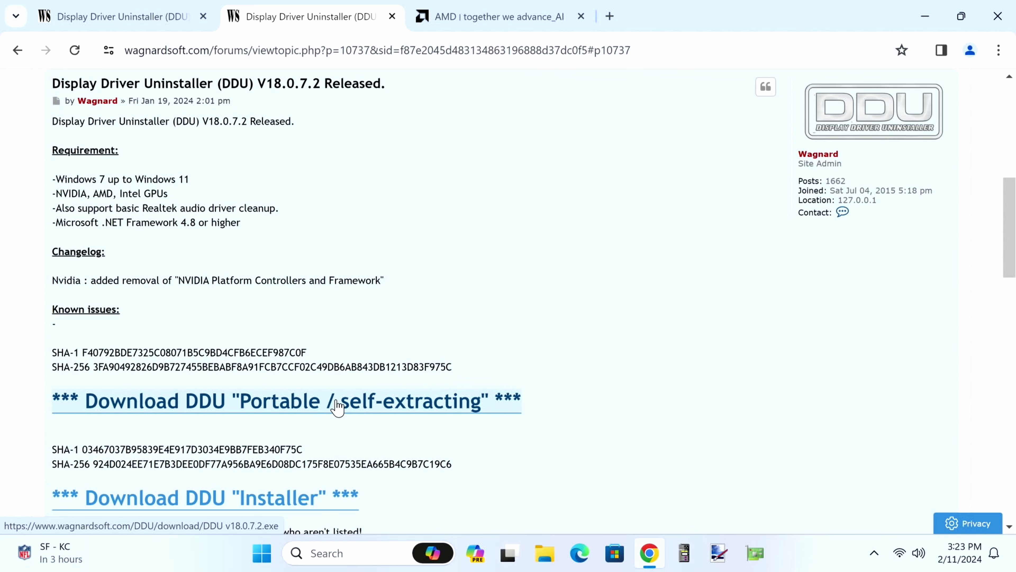
pyautogui.click(338, 405)
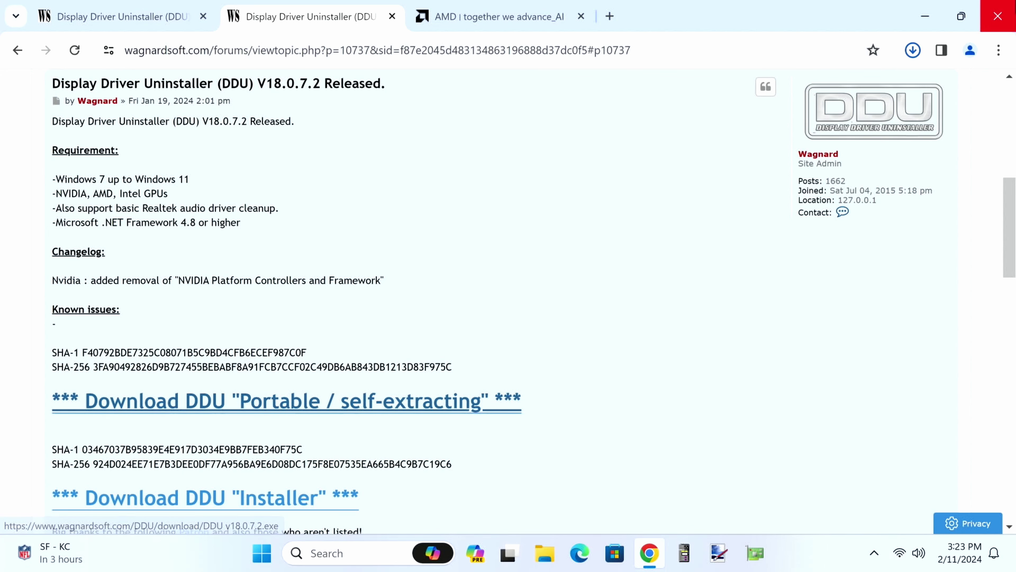
# On AMD's drivers page, select Graphics > RX 7000 > RX 7600 Series > RX 7600 XT and submit.
pyautogui.click(440, 22)
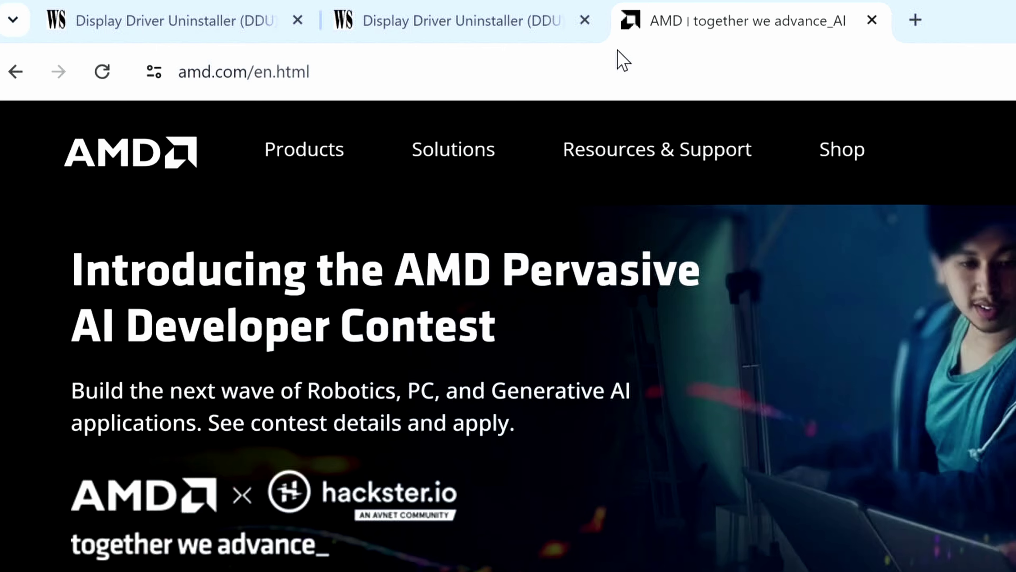
pyautogui.click(687, 158)
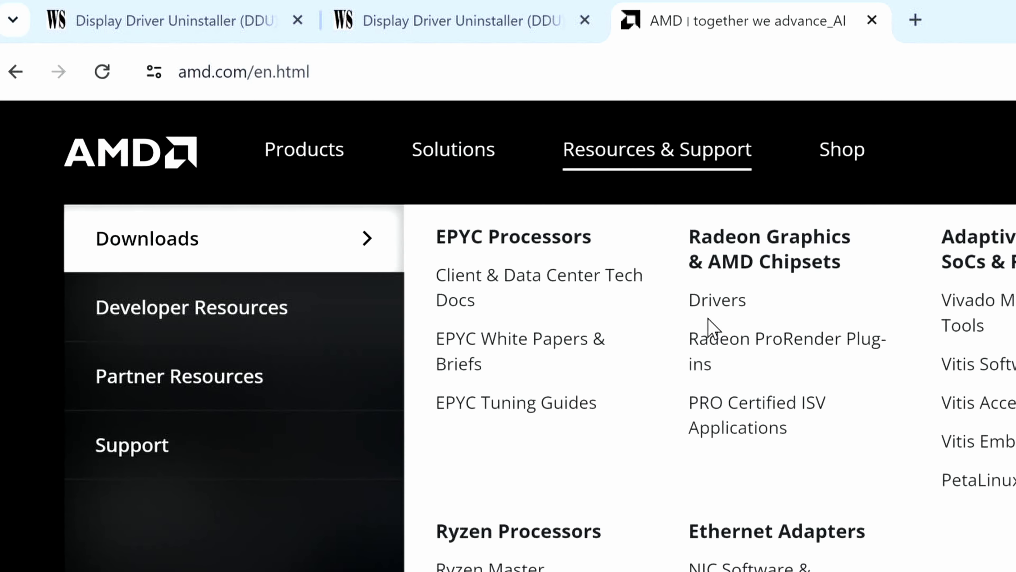
pyautogui.click(718, 302)
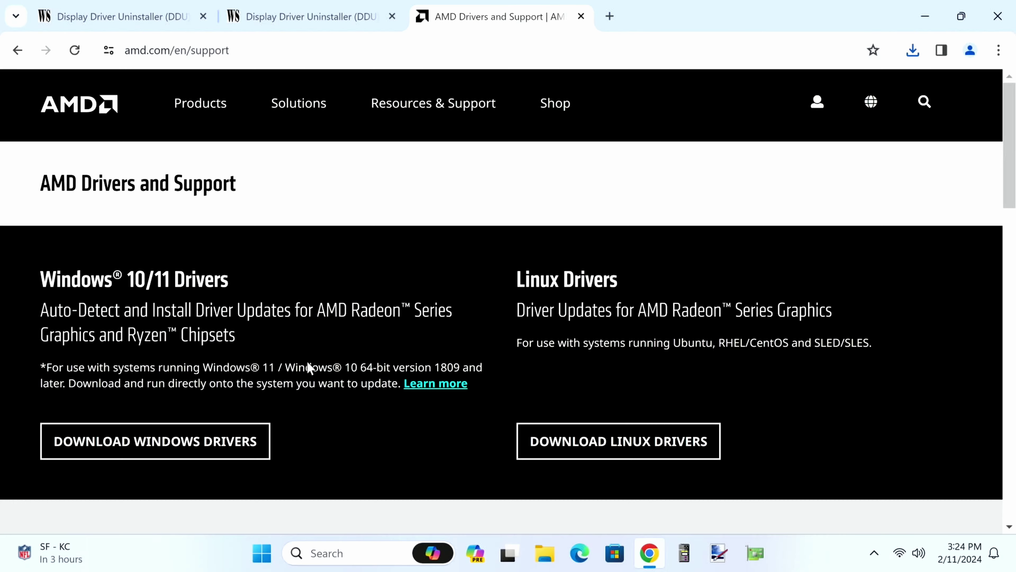
pyautogui.scroll(-8, 307, 360)
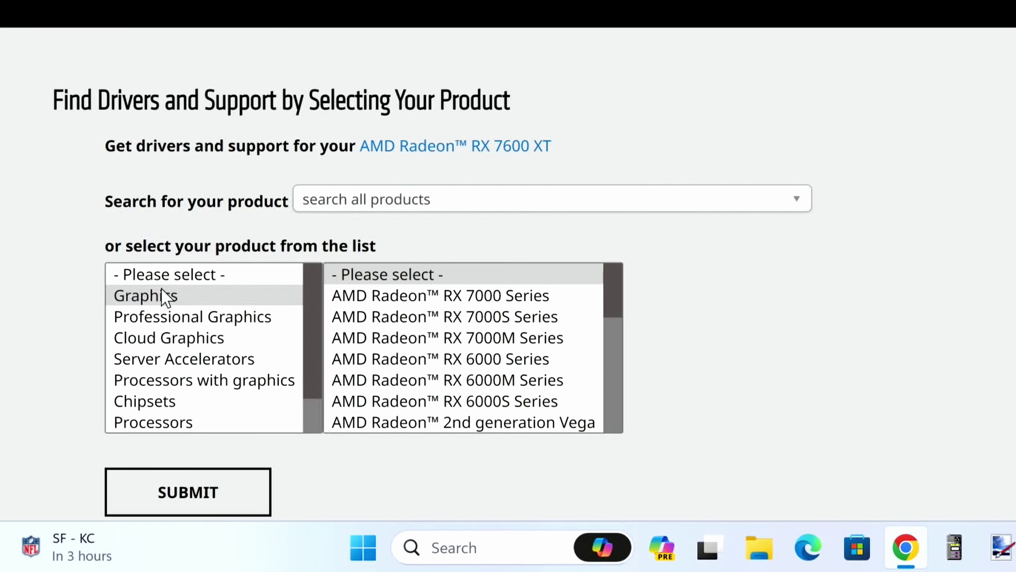
pyautogui.click(164, 296)
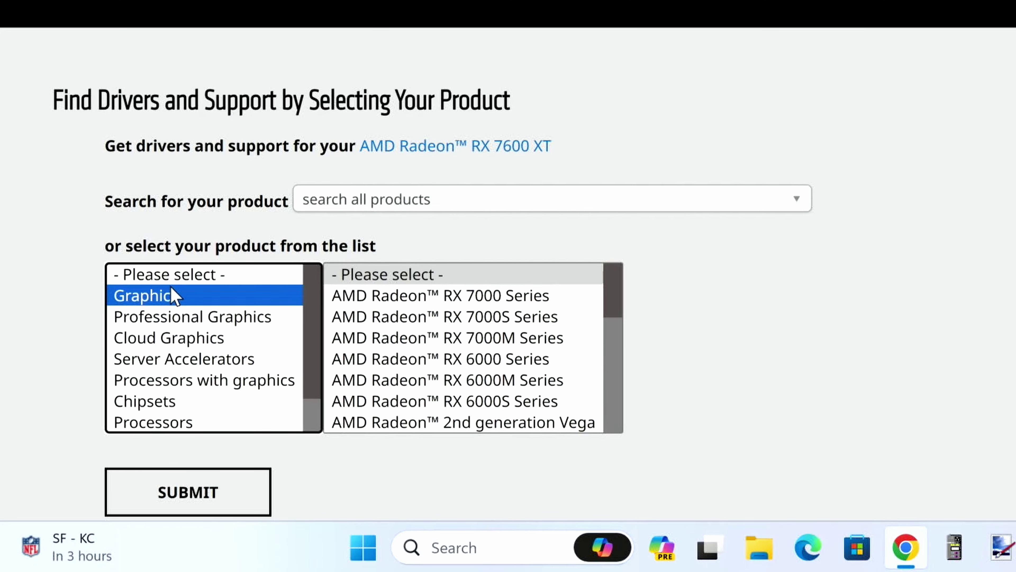
pyautogui.click(416, 296)
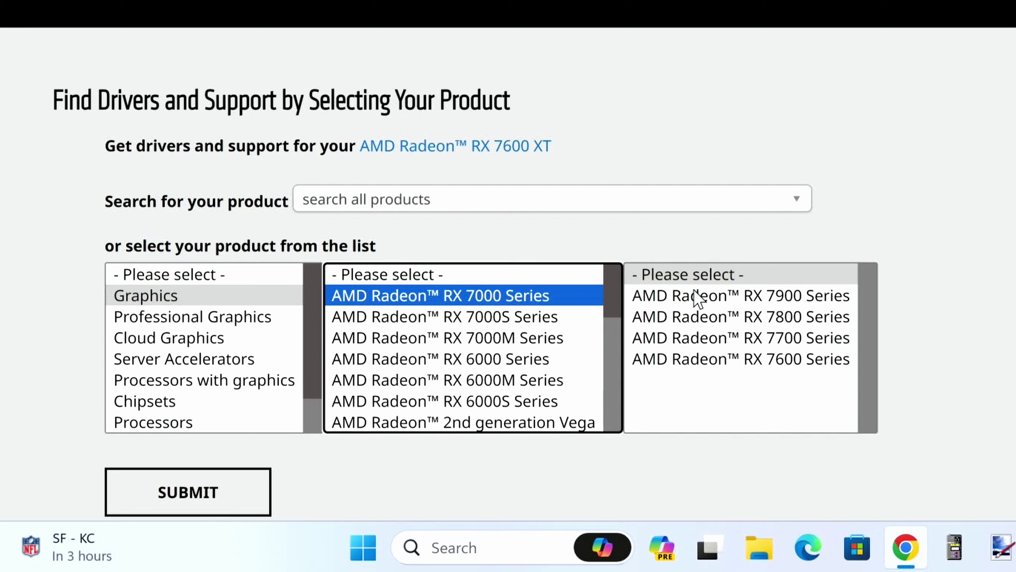
pyautogui.click(682, 359)
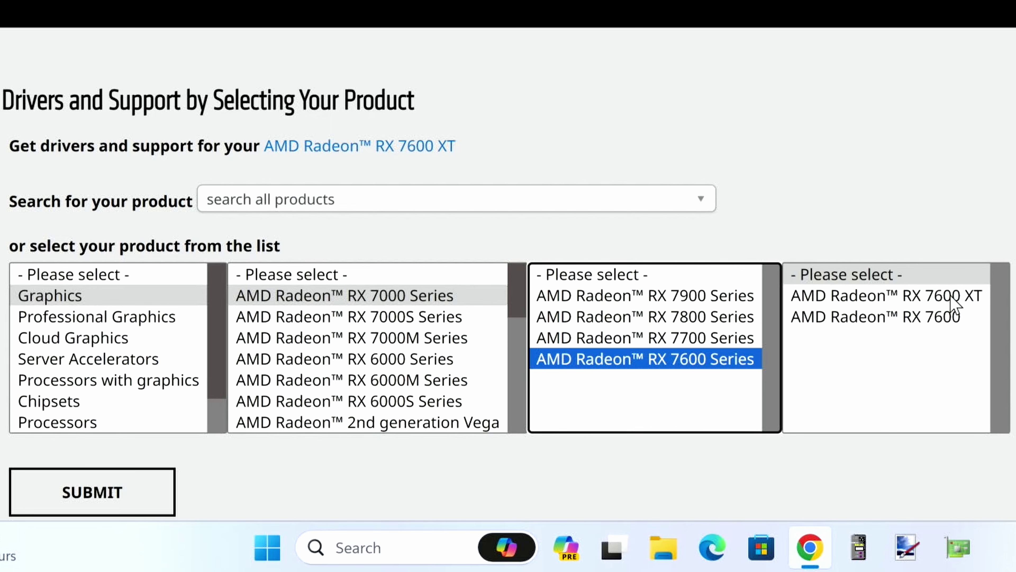
pyautogui.click(954, 304)
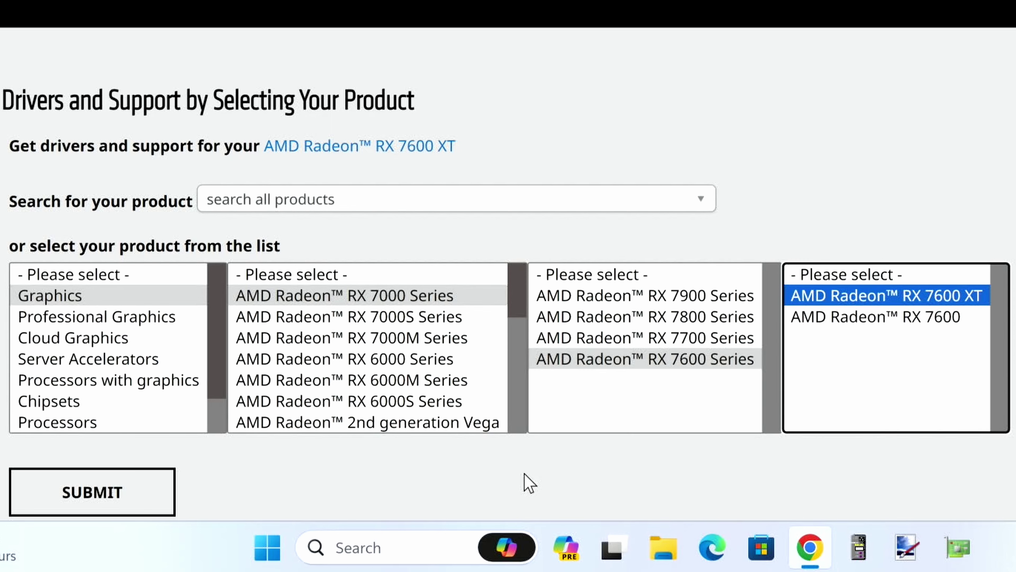
pyautogui.click(107, 503)
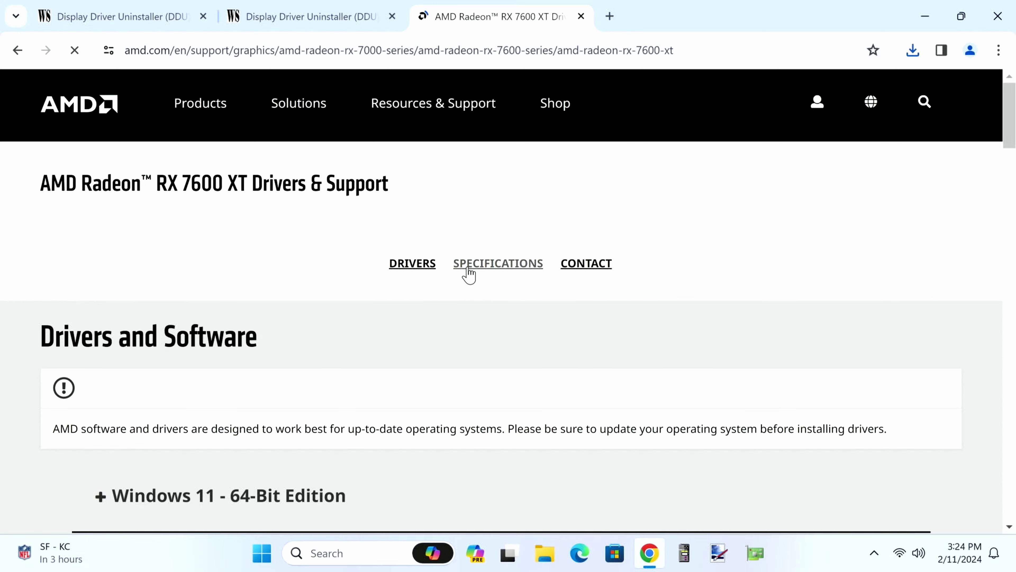
# Download the Windows 11 64-bit Adrenalin 24.1.1 driver package.
pyautogui.scroll(-5, 468, 274)
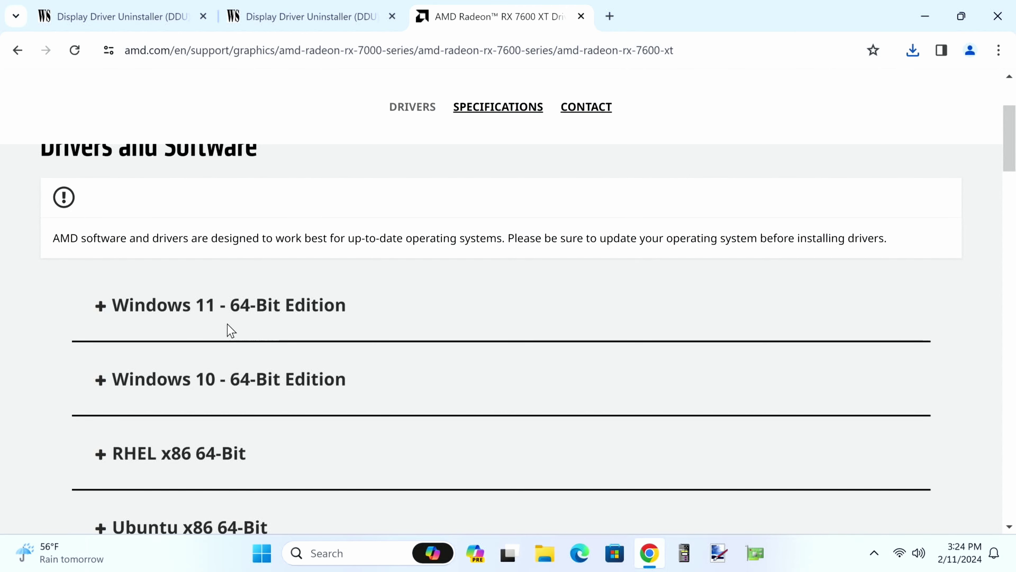
pyautogui.click(206, 306)
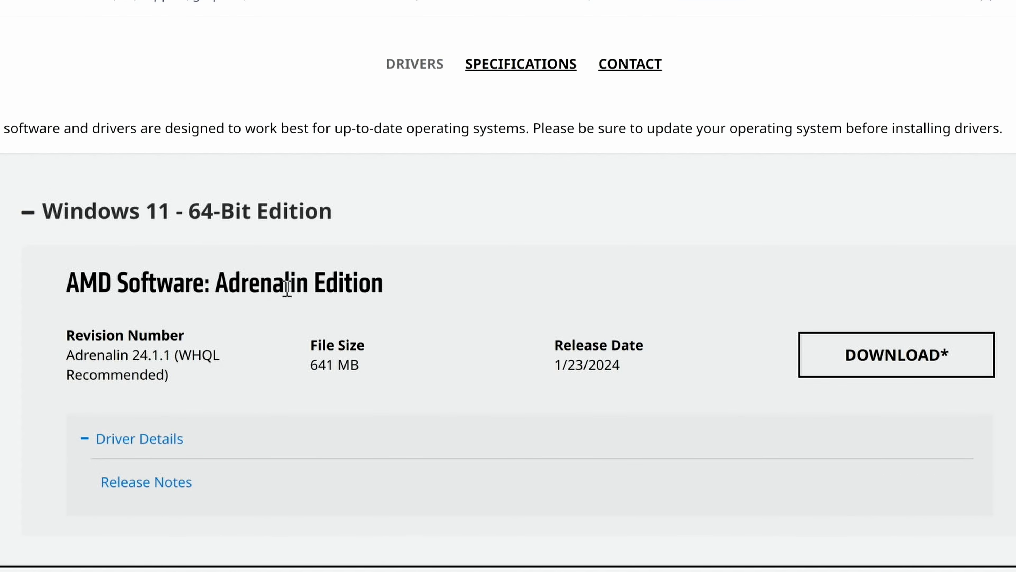
pyautogui.moveTo(192, 355); pyautogui.dragTo(56, 360)
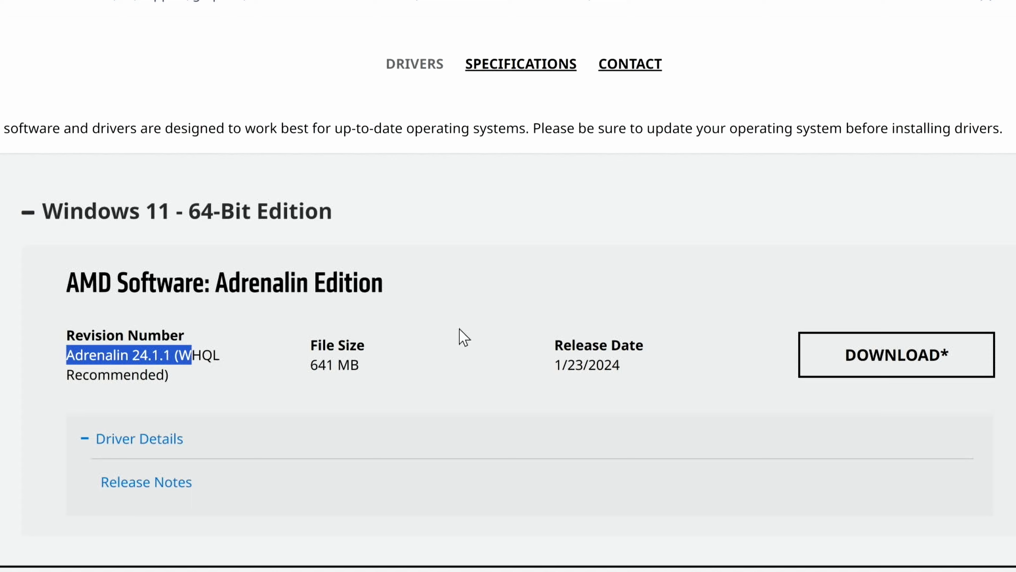
pyautogui.click(880, 363)
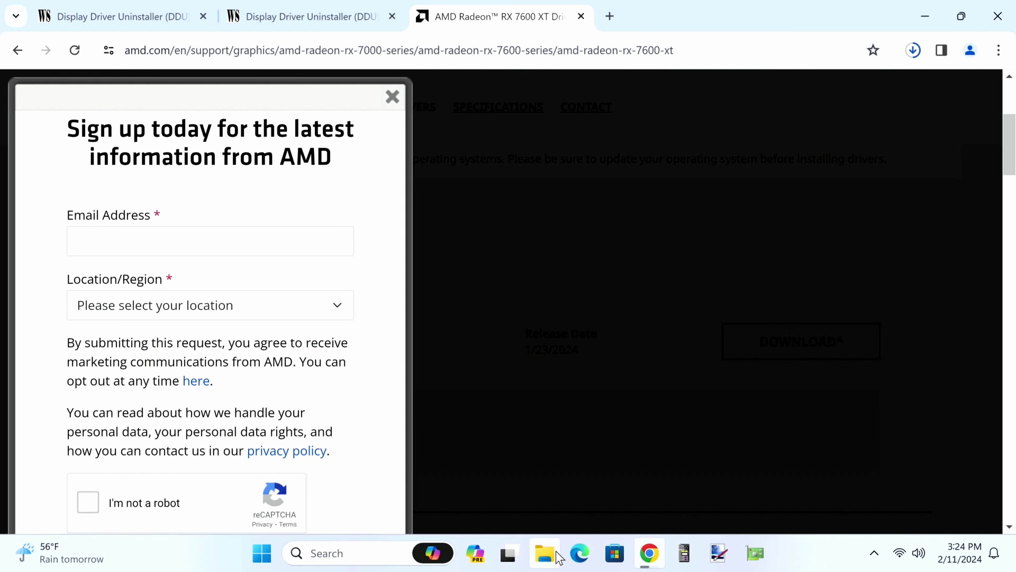
# Extract the DDU archive from Downloads into c:\DDU, then close Explorer and view Chrome's downloads.
pyautogui.click(545, 553)
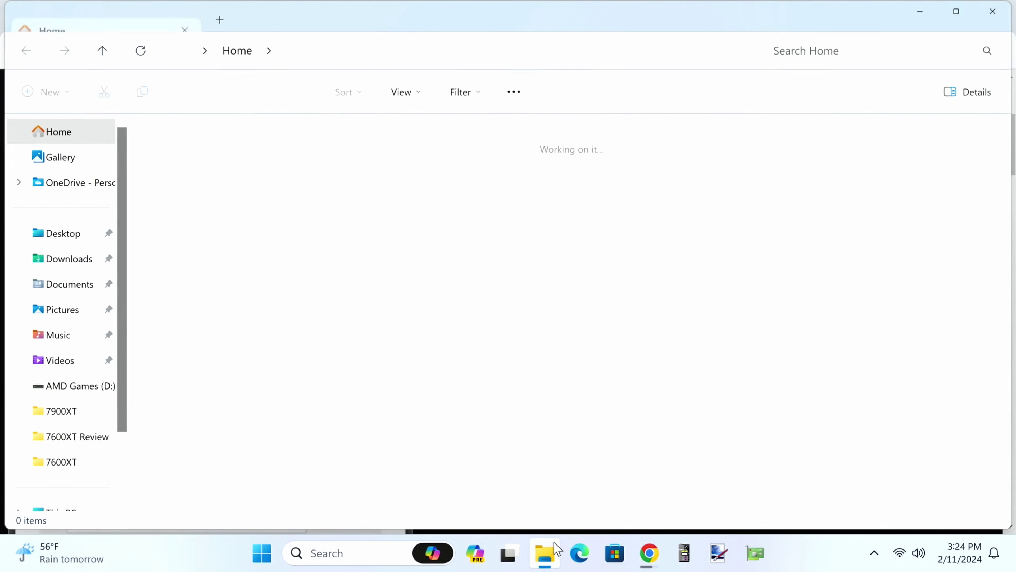
pyautogui.click(61, 267)
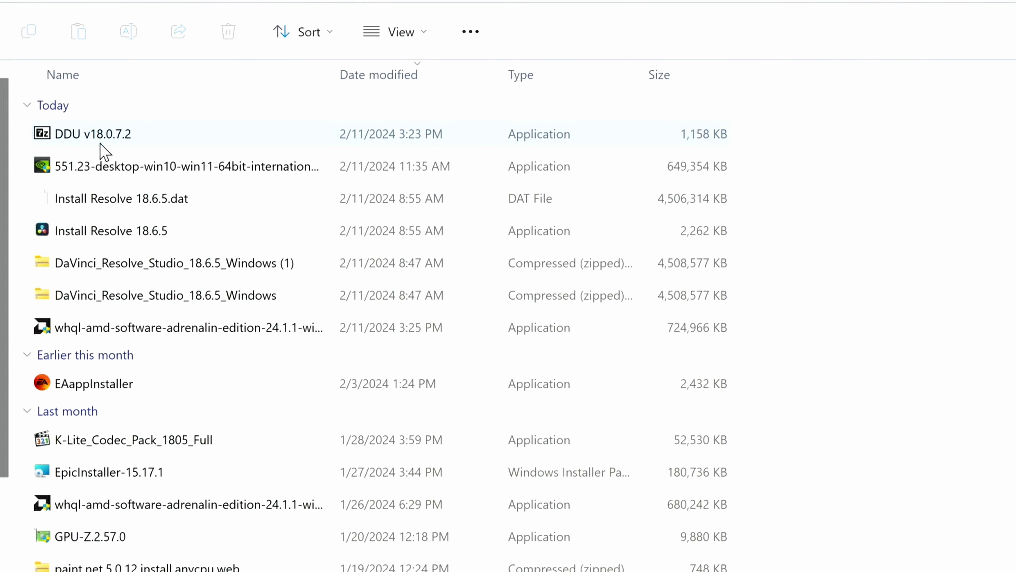
pyautogui.moveTo(104, 151)
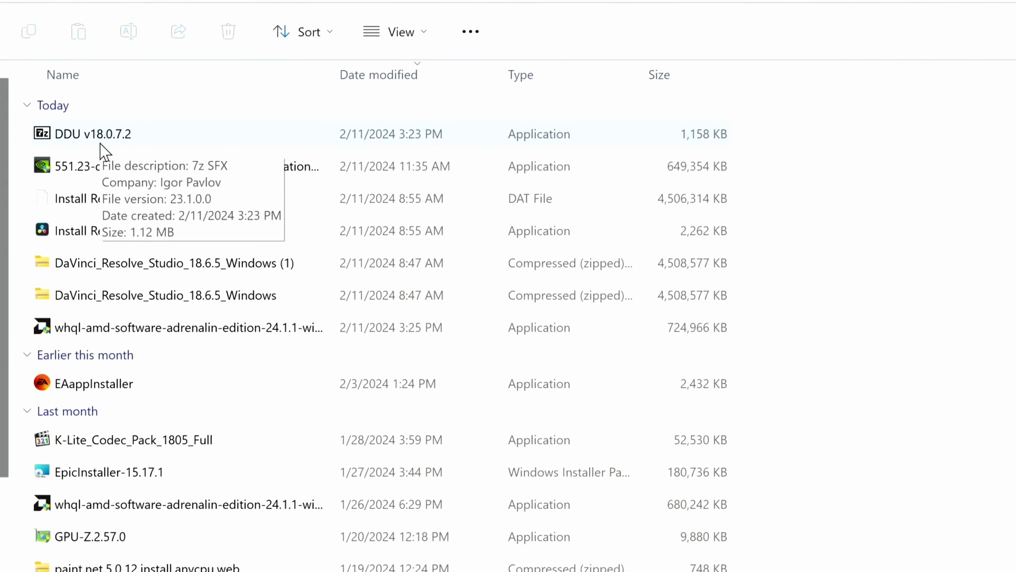
pyautogui.doubleClick(104, 152)
pyautogui.write('c:')
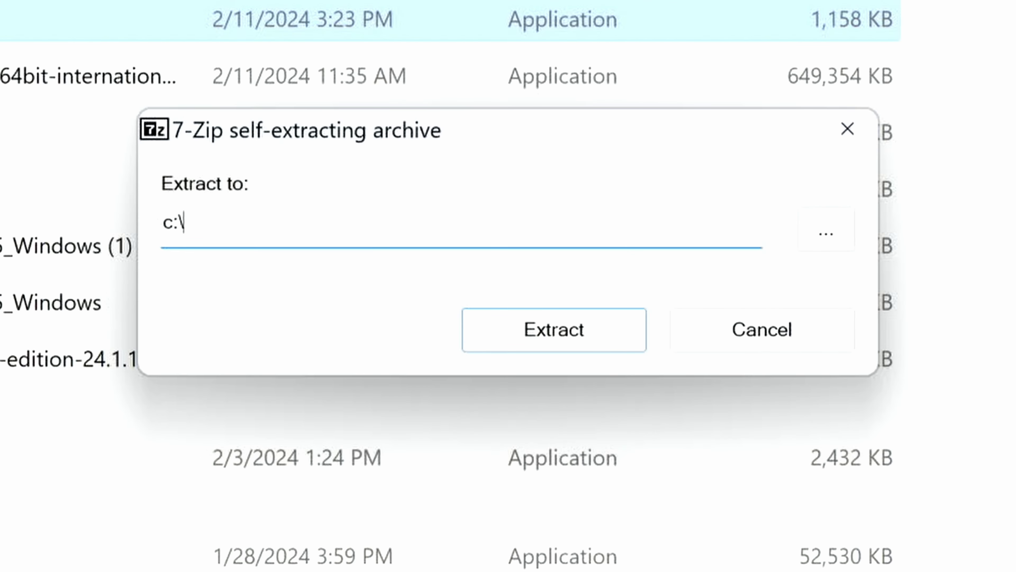
pyautogui.write('\\DDU')
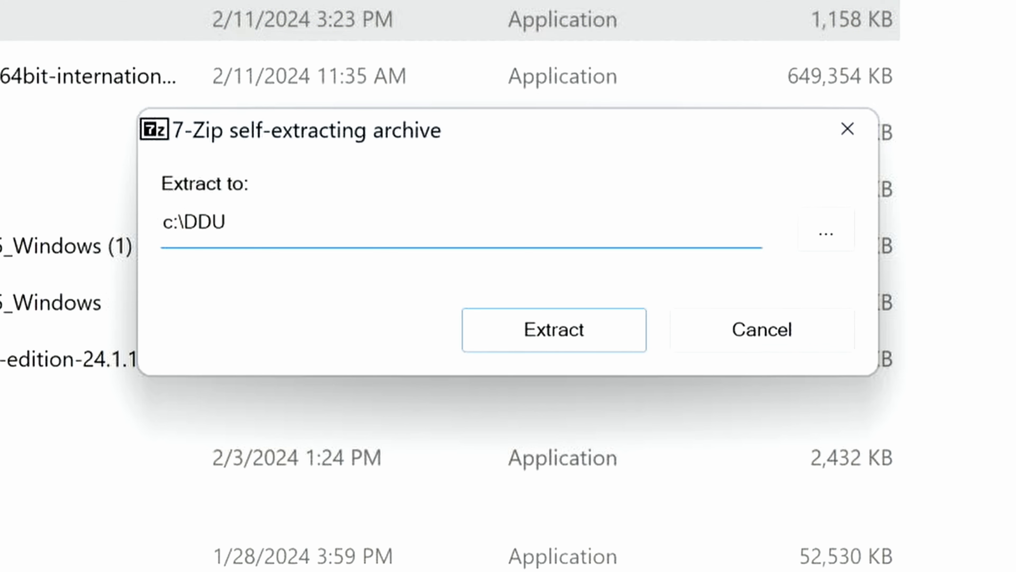
pyautogui.click(546, 335)
pyautogui.click(991, 16)
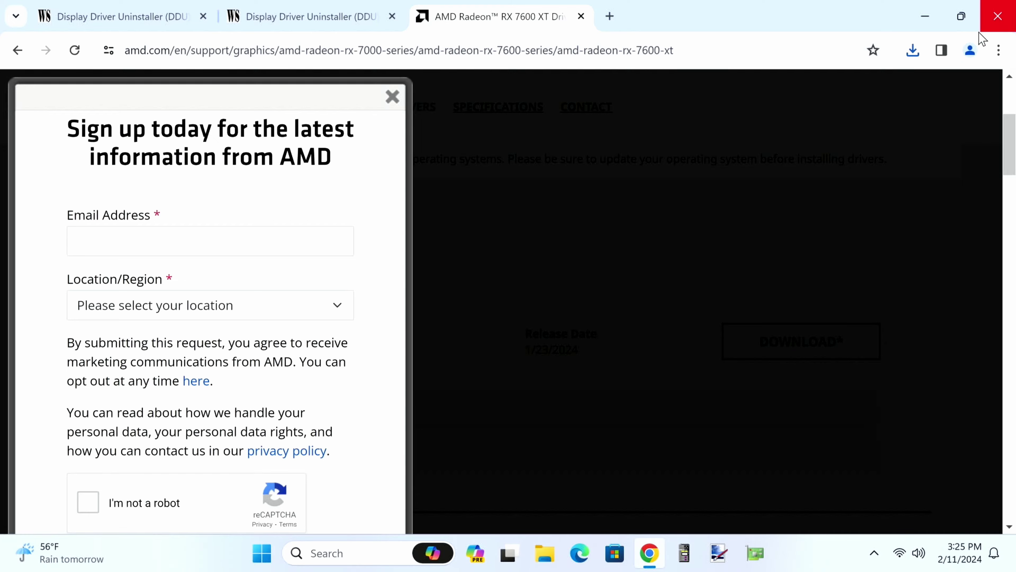
pyautogui.click(912, 50)
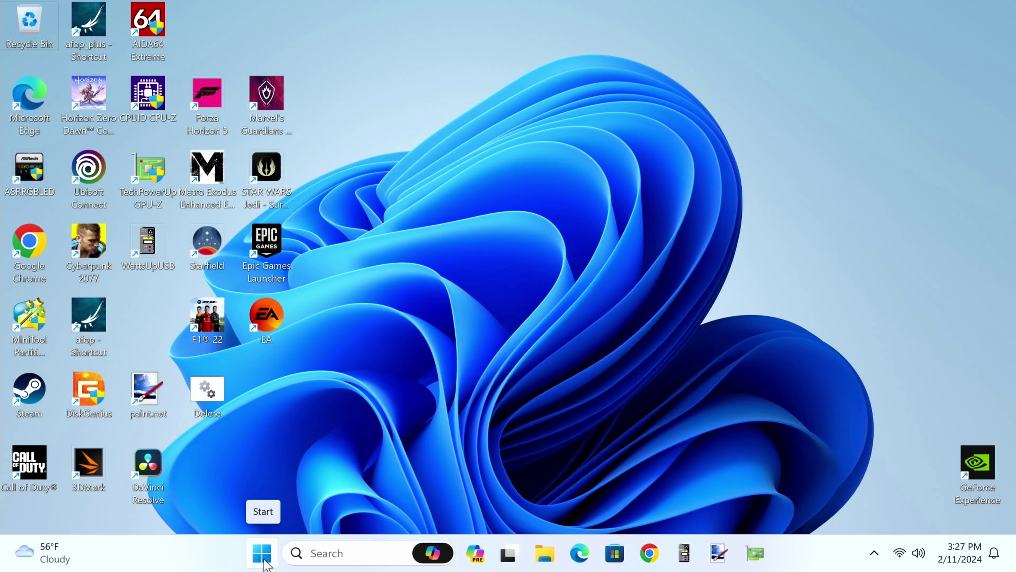
# Restart Windows into recovery via the Start button's power menu with Shift+Restart.
pyautogui.rightClick(264, 560)
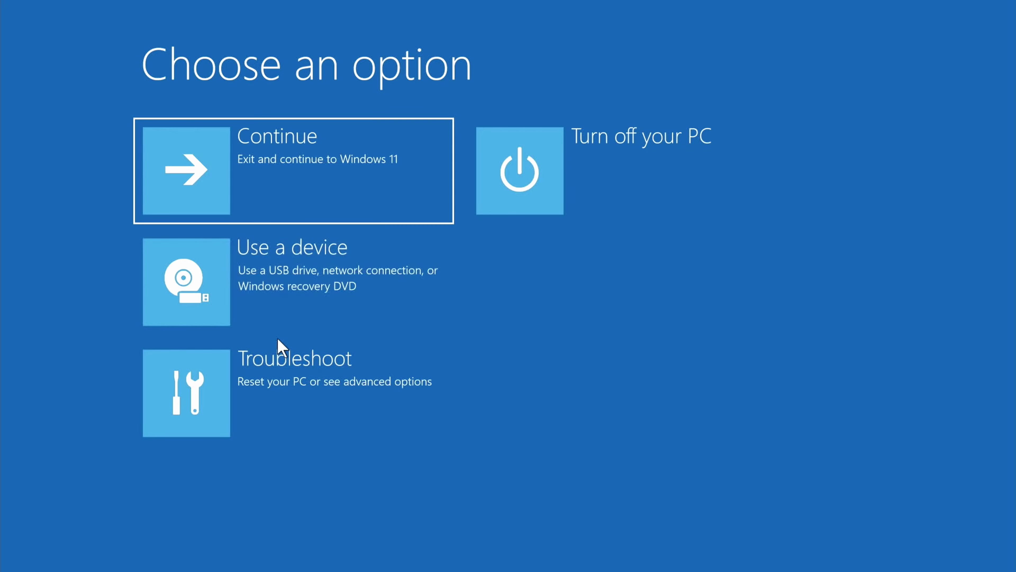
# Go through Troubleshoot > Advanced options > Startup Settings, restart, and choose 4 to Enable Safe Mode.
pyautogui.click(252, 377)
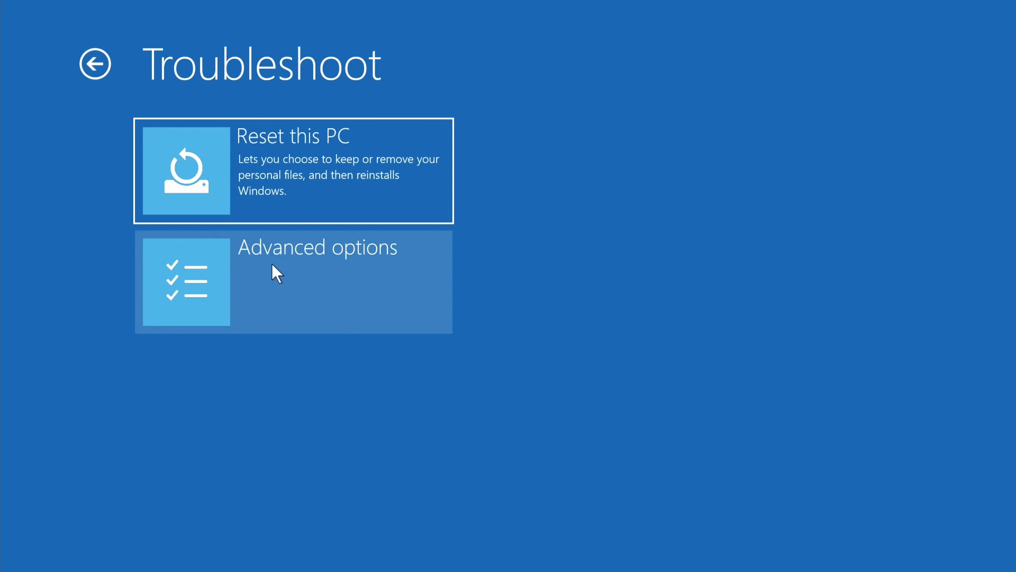
pyautogui.click(272, 265)
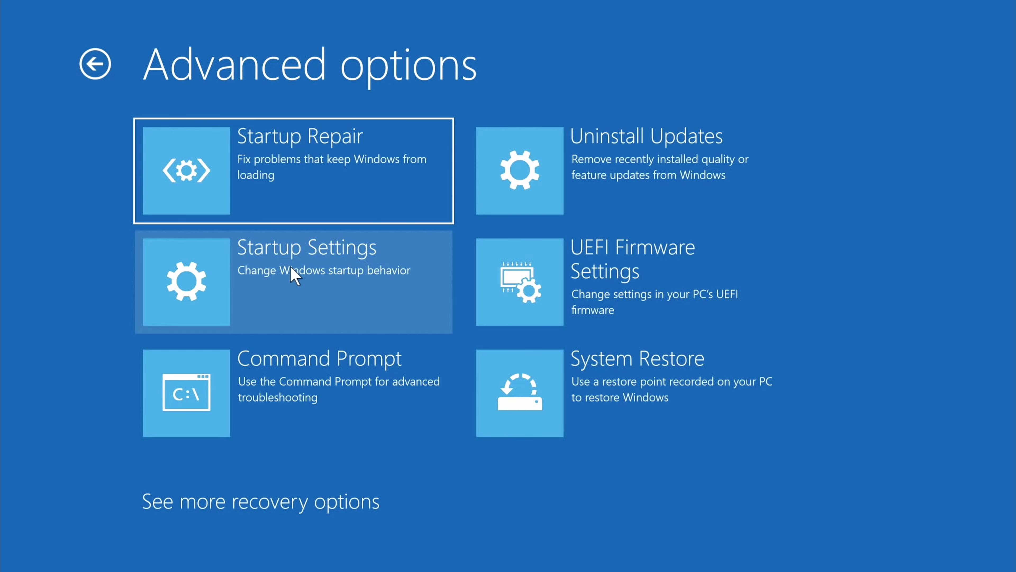
pyautogui.click(292, 266)
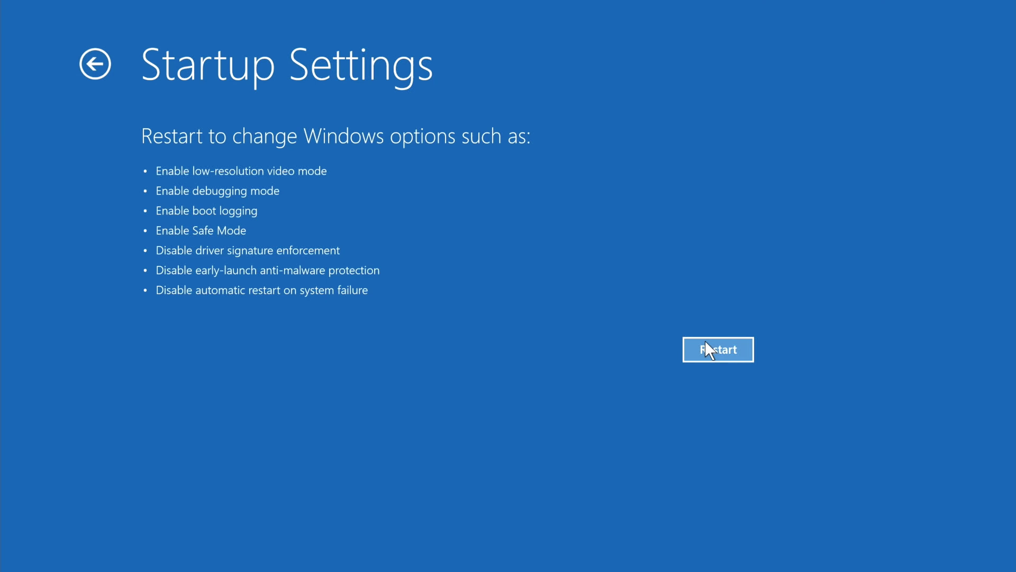
pyautogui.click(717, 348)
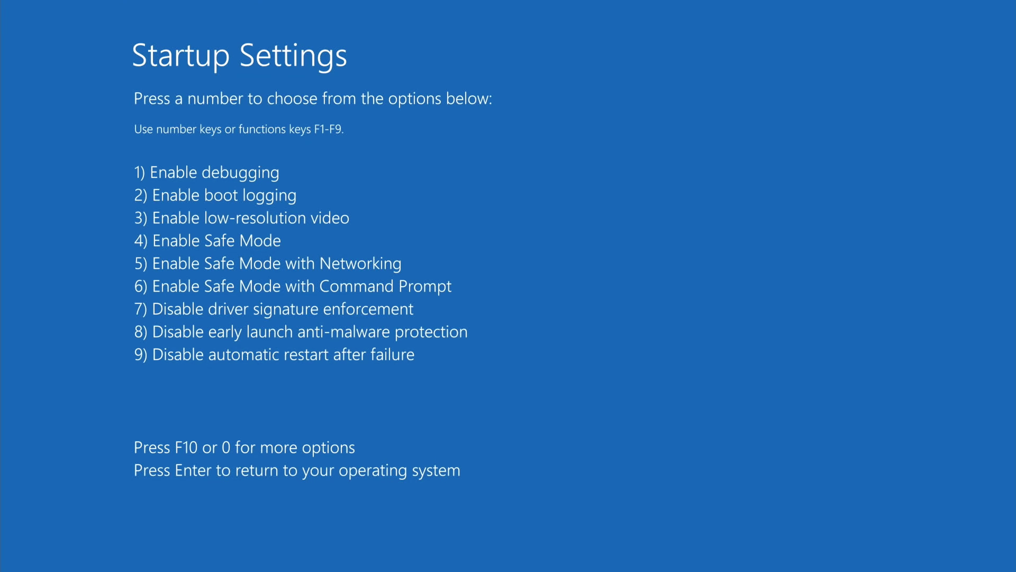
pyautogui.press('4')
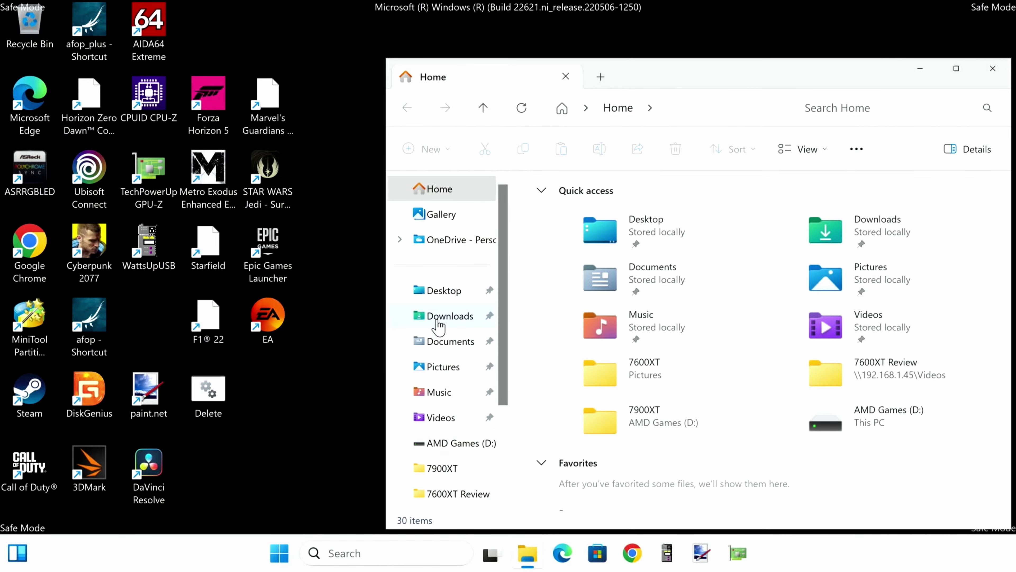
# Run Display Driver Uninstaller from C:\DDU\DDU v18.0.7.2 in File Explorer.
pyautogui.scroll(-2, 466, 412)
pyautogui.scroll(-1, 468, 403)
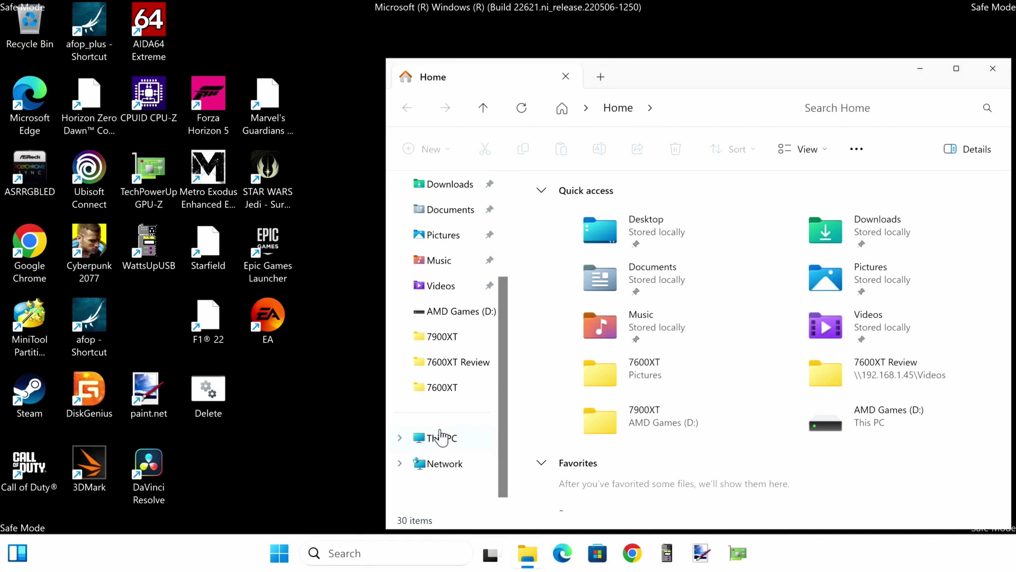
pyautogui.click(453, 439)
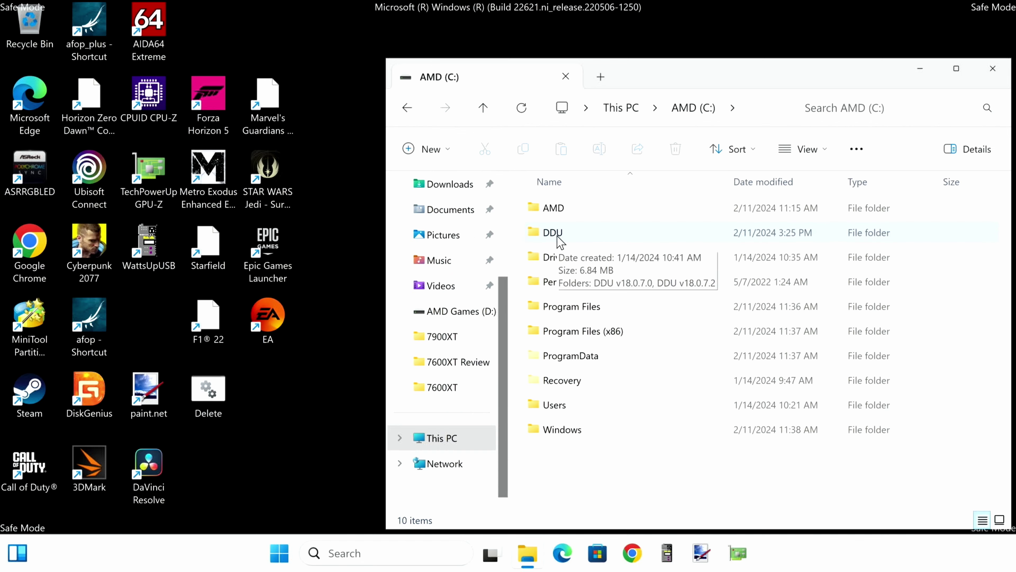
pyautogui.doubleClick(553, 232)
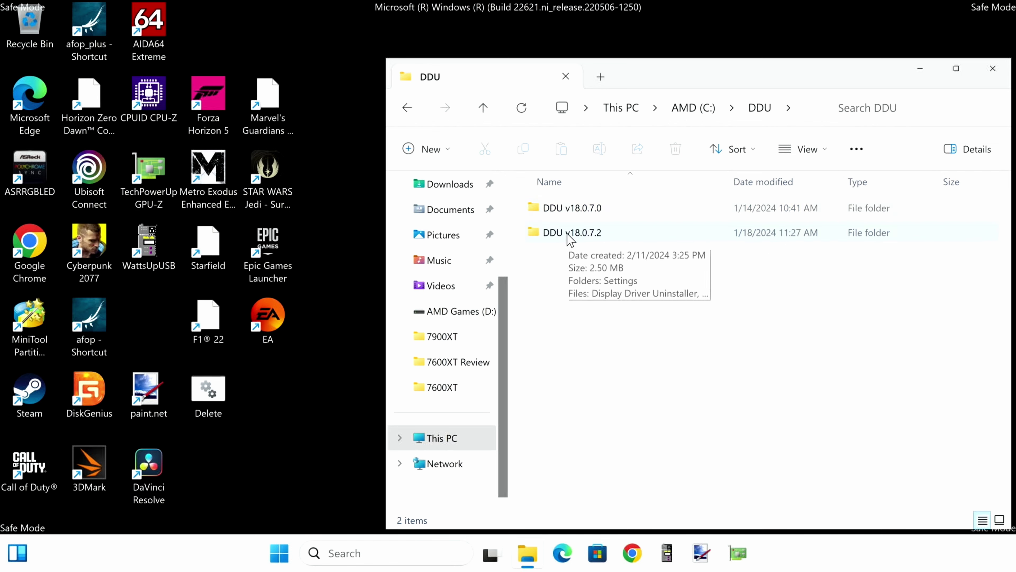
pyautogui.doubleClick(571, 239)
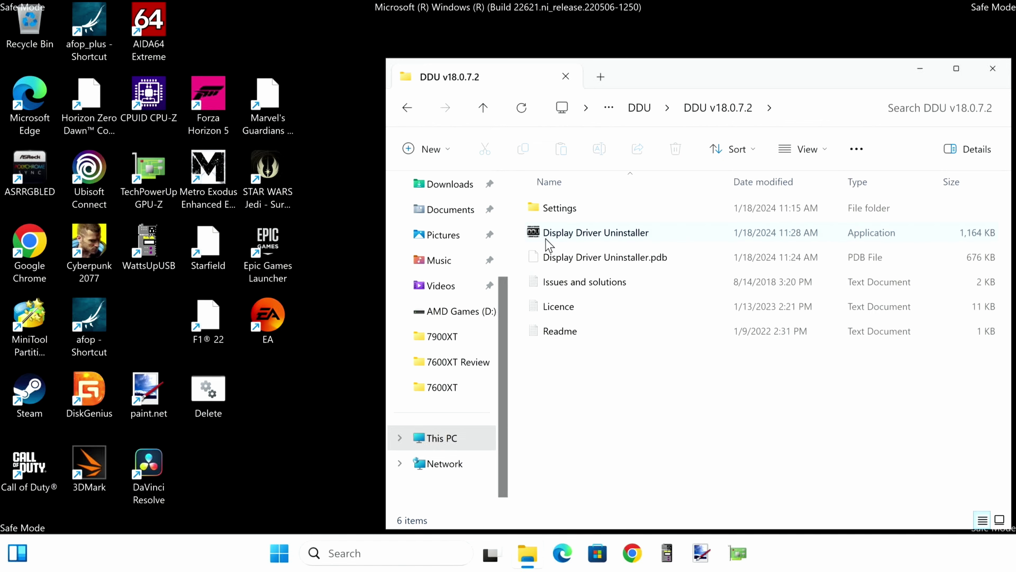
pyautogui.click(600, 240)
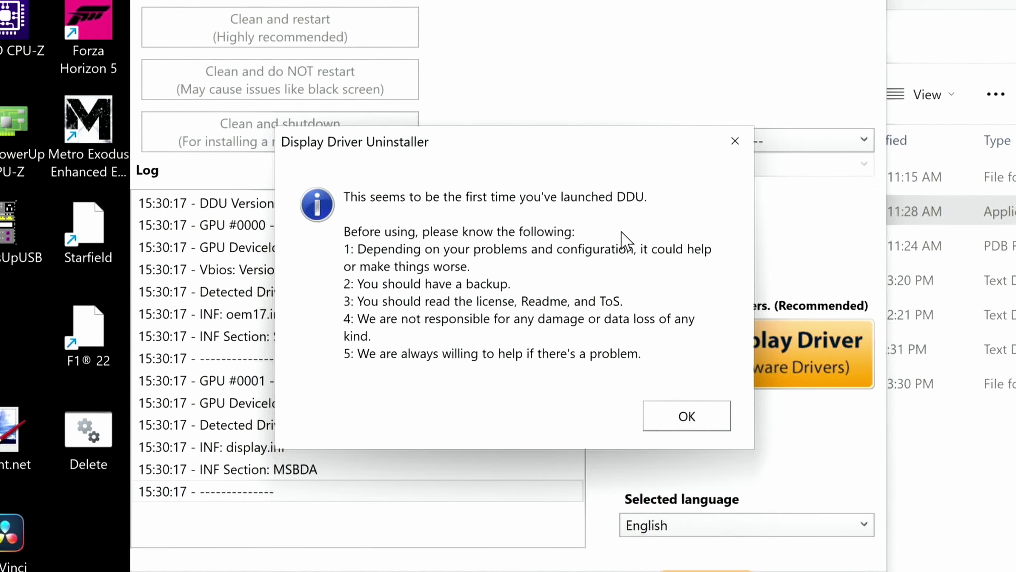
# Dismiss the first-launch notice, reposition the Options window, and stop removal of the C:\AMD folders.
pyautogui.click(666, 419)
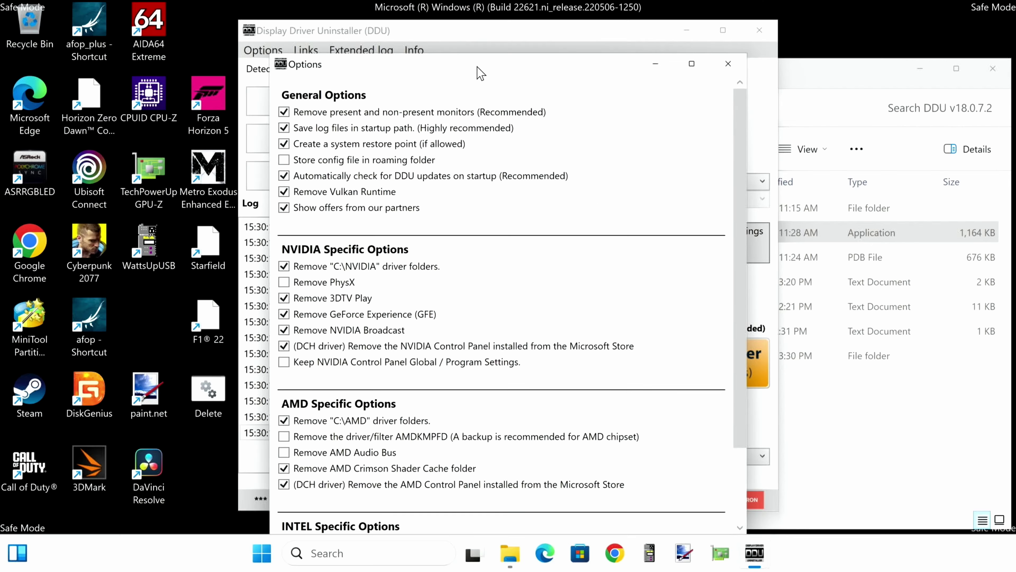
pyautogui.moveTo(482, 72); pyautogui.dragTo(491, 25)
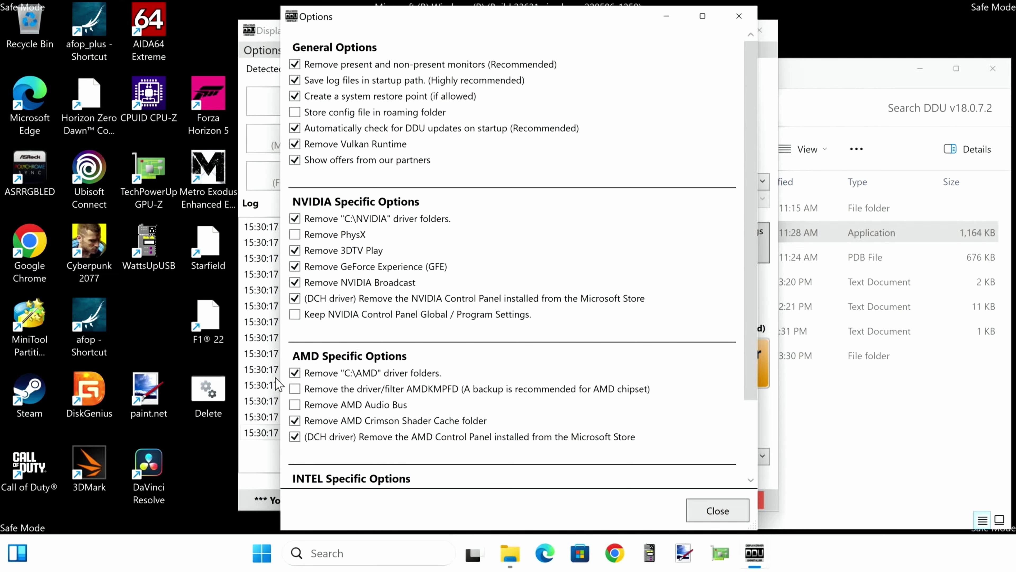
pyautogui.click(295, 372)
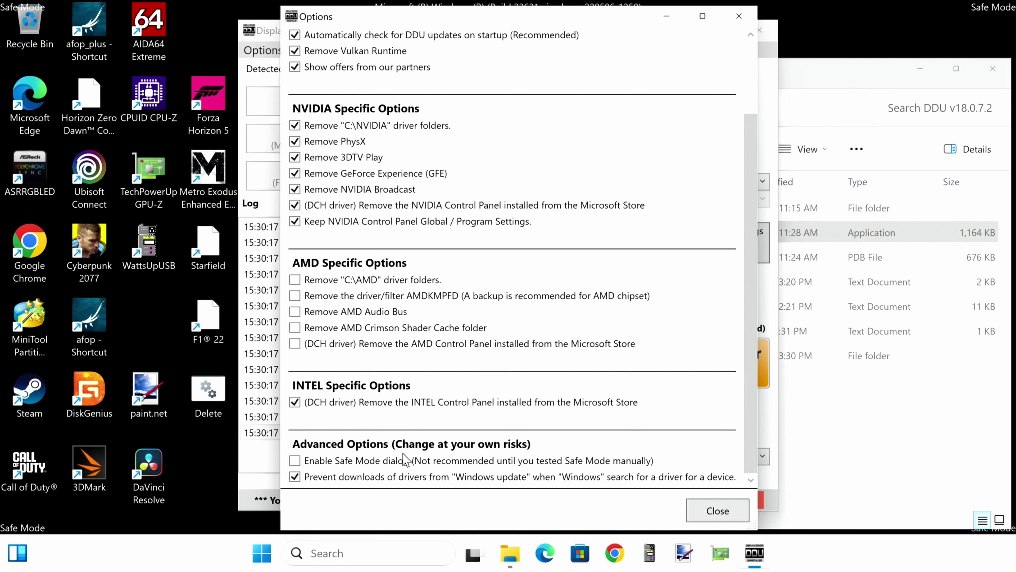
# Review DDU's Advanced Options and close the Options window.
pyautogui.moveTo(306, 481)
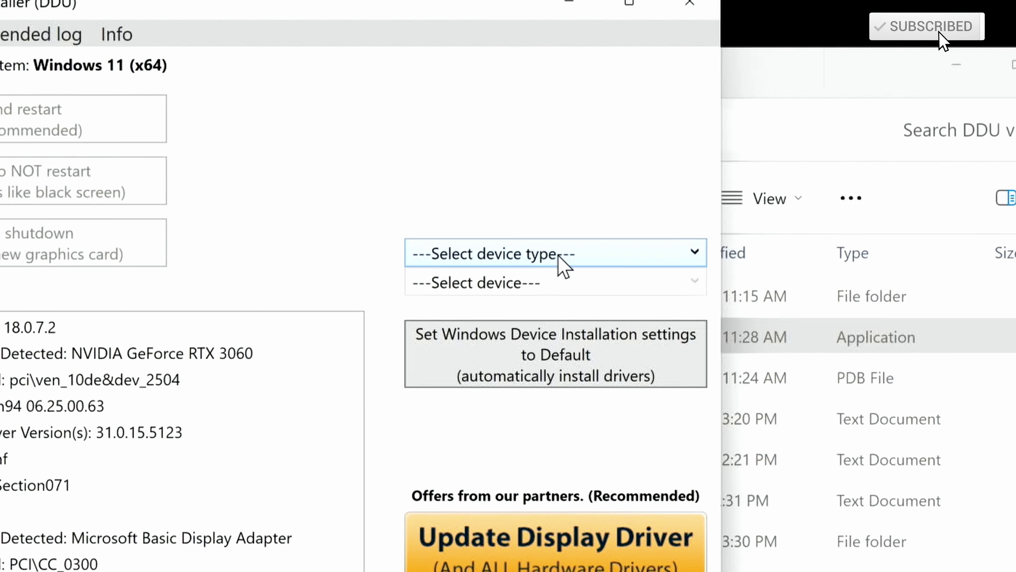
# Choose GPU as the device type and NVIDIA as the vendor, then run Clean and shutdown.
pyautogui.click(691, 183)
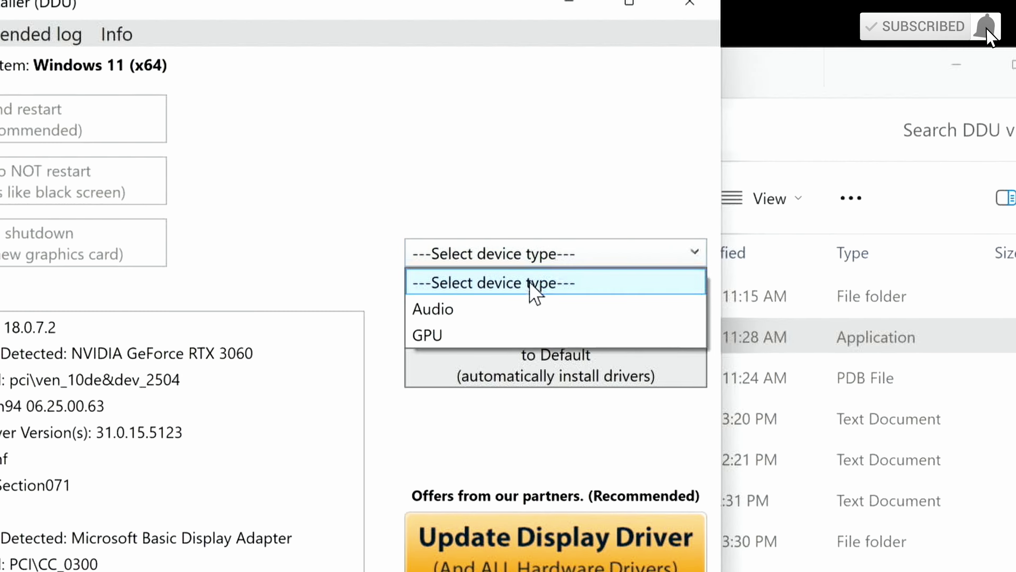
pyautogui.click(485, 336)
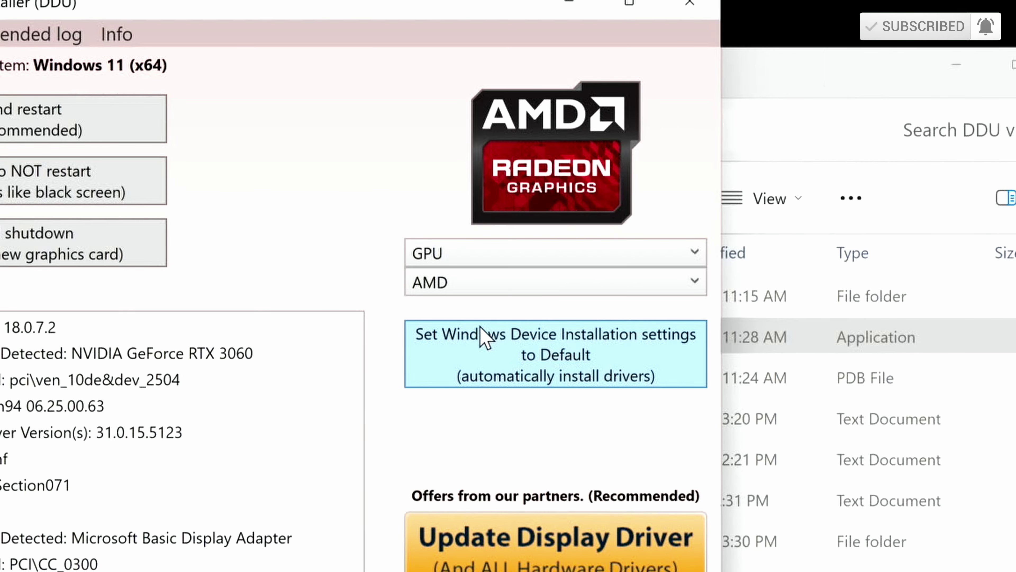
pyautogui.click(532, 291)
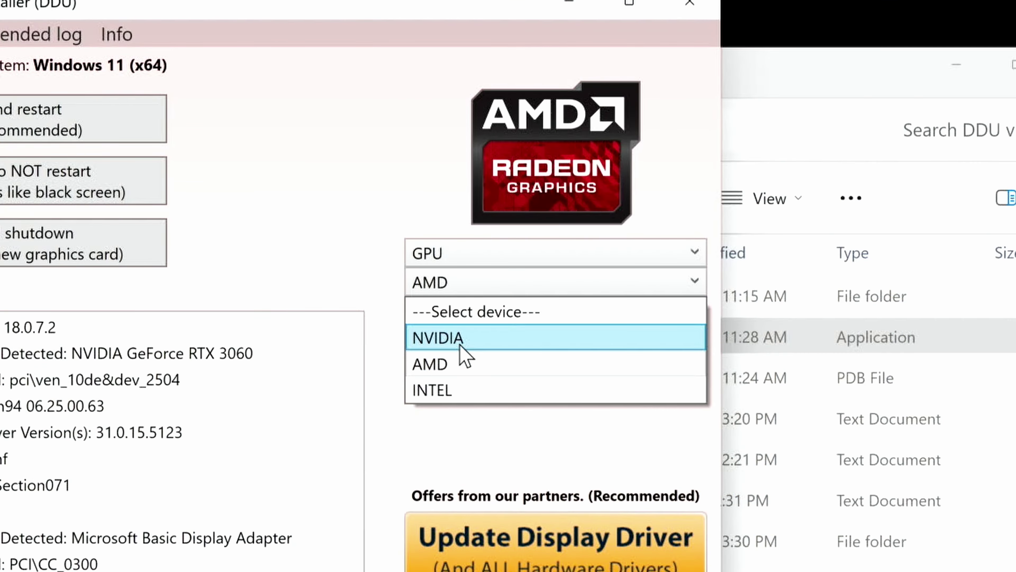
pyautogui.click(463, 340)
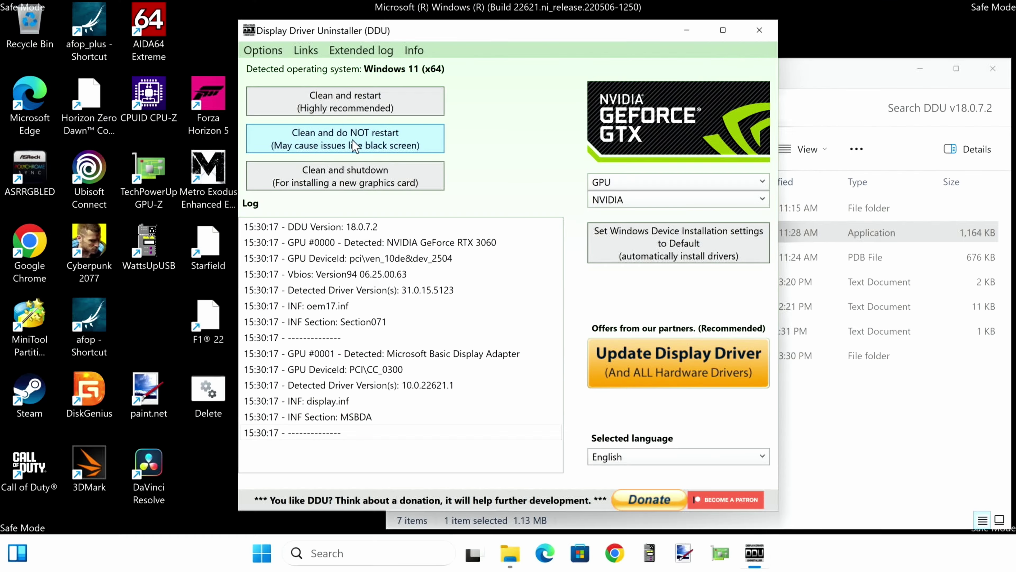
pyautogui.click(326, 175)
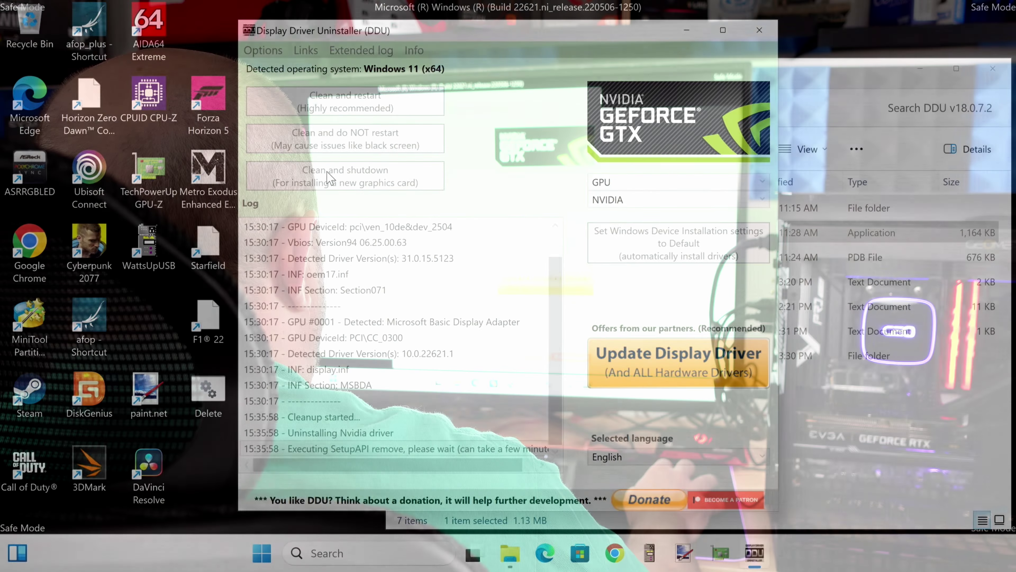
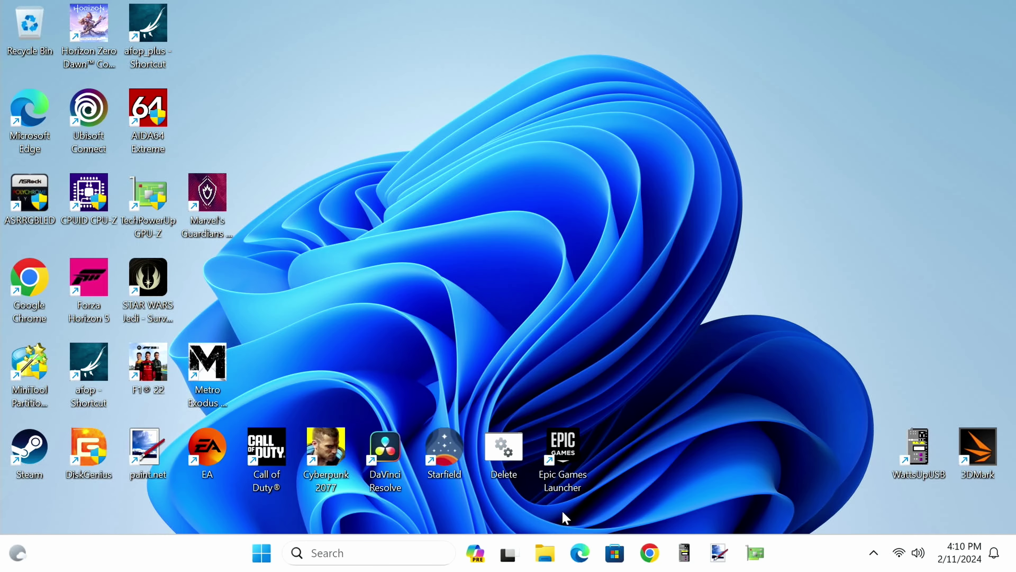
# Open File Explorer to the Downloads folder containing the Adrenalin 24.1.1 installer.
pyautogui.click(547, 554)
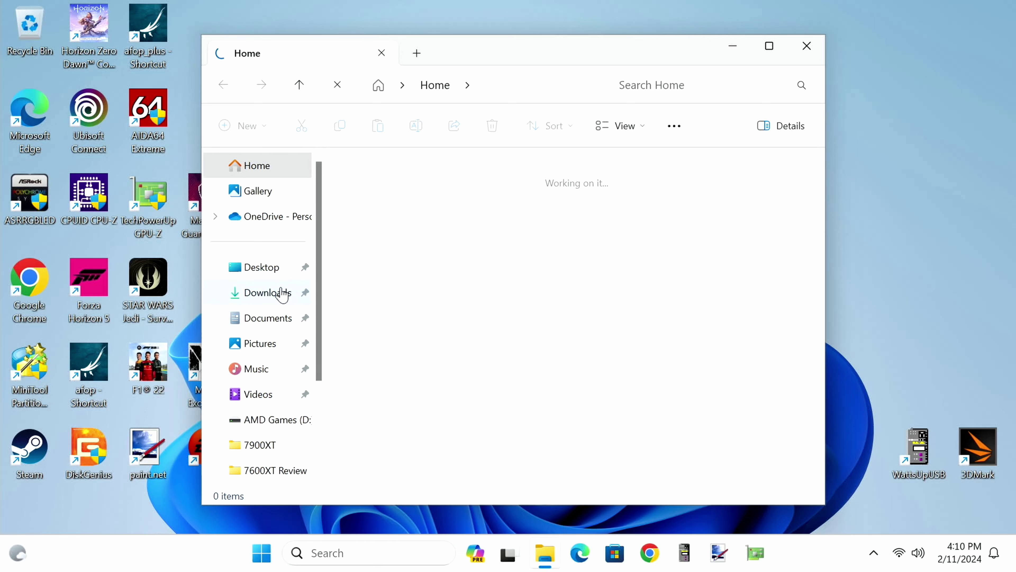
pyautogui.click(268, 293)
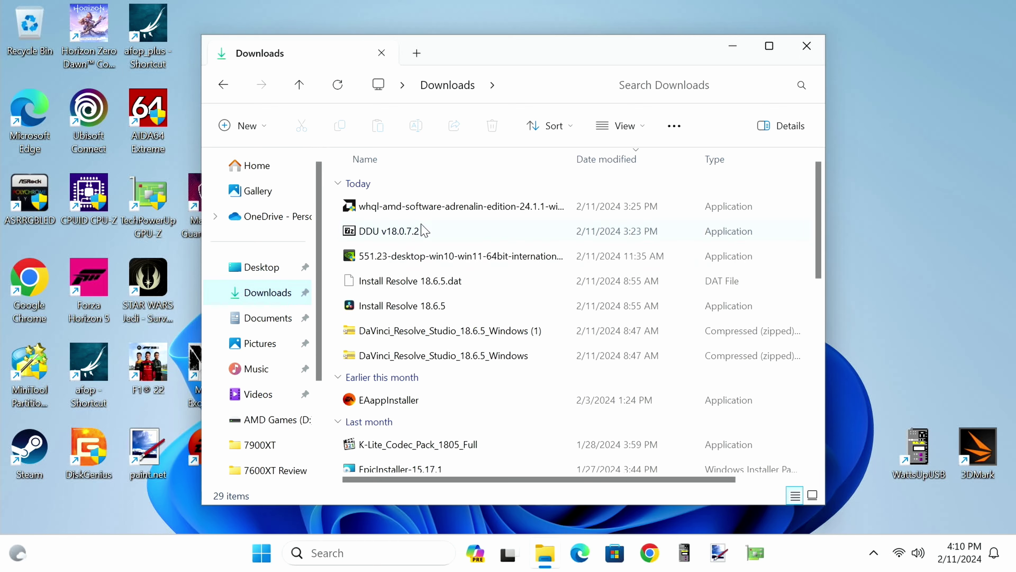
# Run the Adrenalin 24.1.1 installer and start a Full Install.
pyautogui.doubleClick(450, 207)
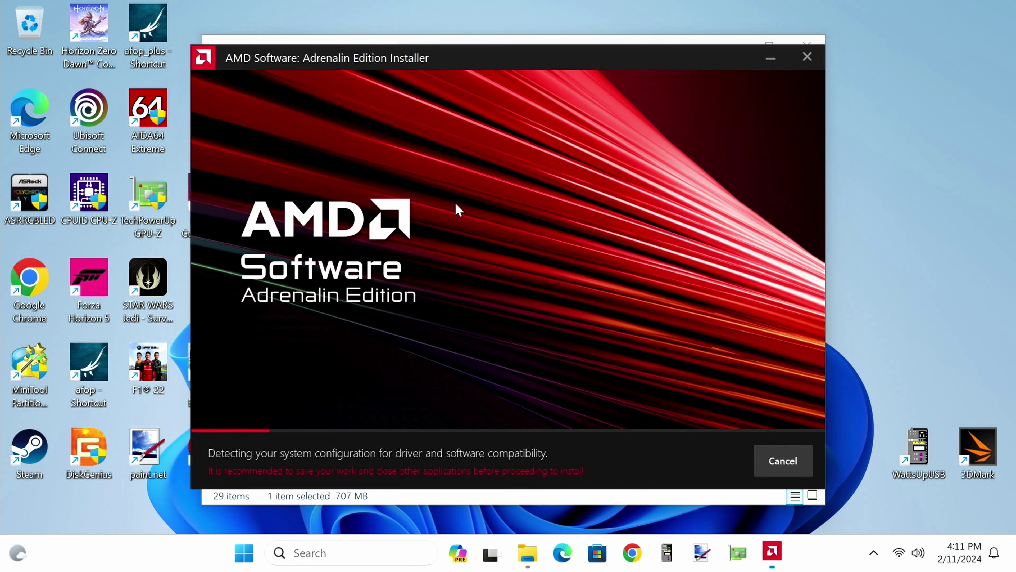
pyautogui.click(240, 196)
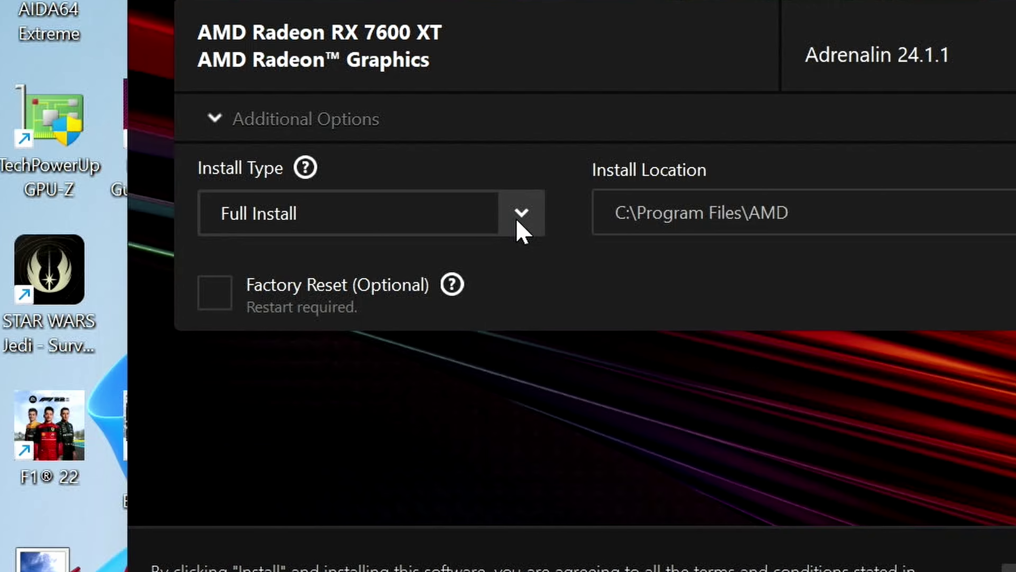
pyautogui.click(404, 248)
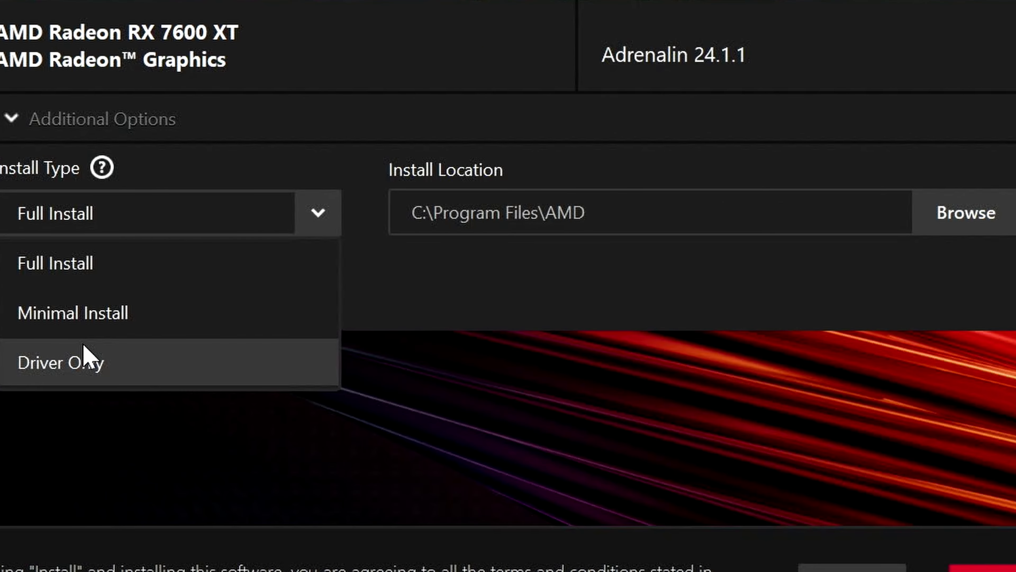
pyautogui.click(144, 260)
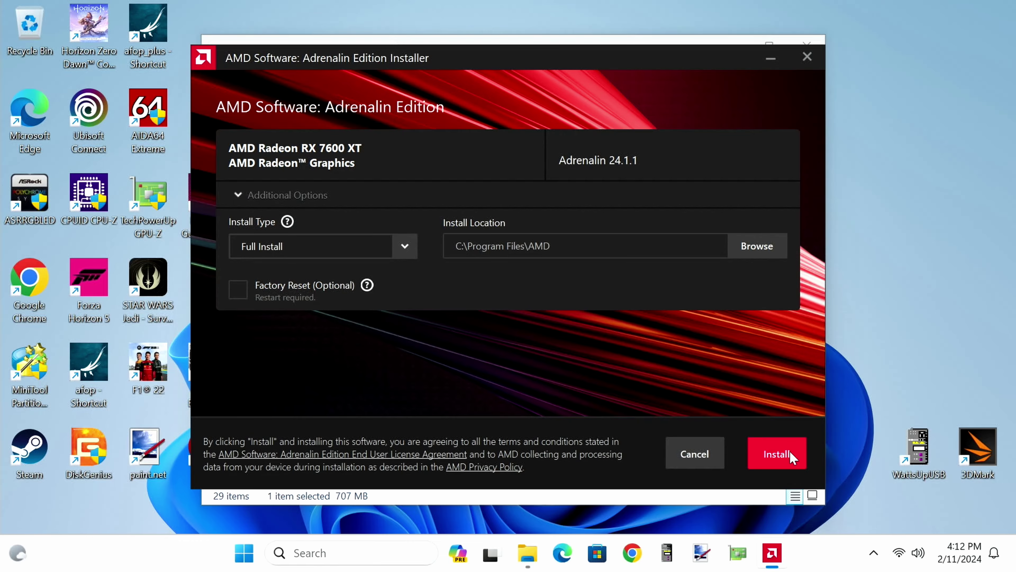
pyautogui.click(792, 457)
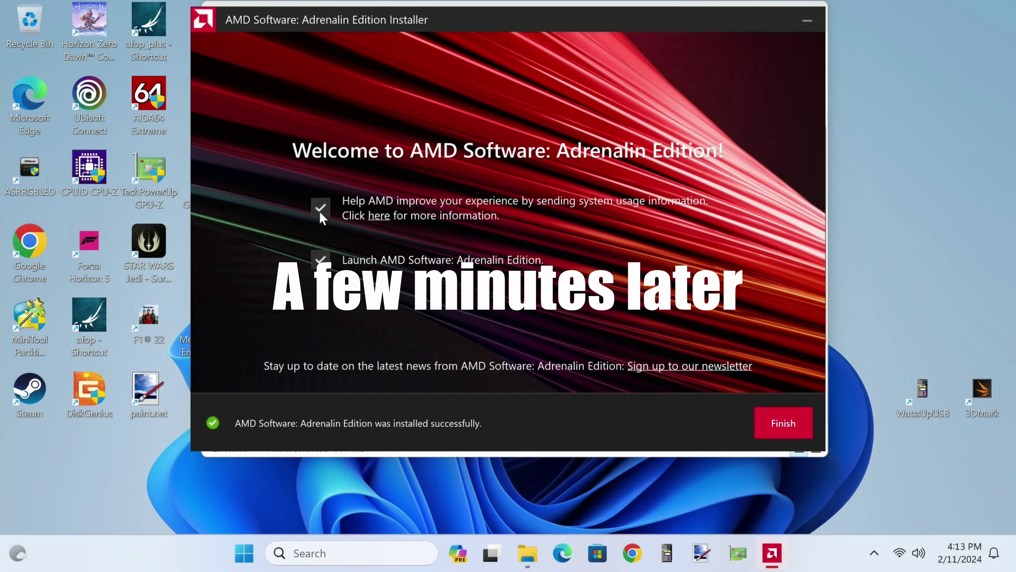
# Untick usage reporting and launch-after-install, then finish the installer.
pyautogui.click(320, 210)
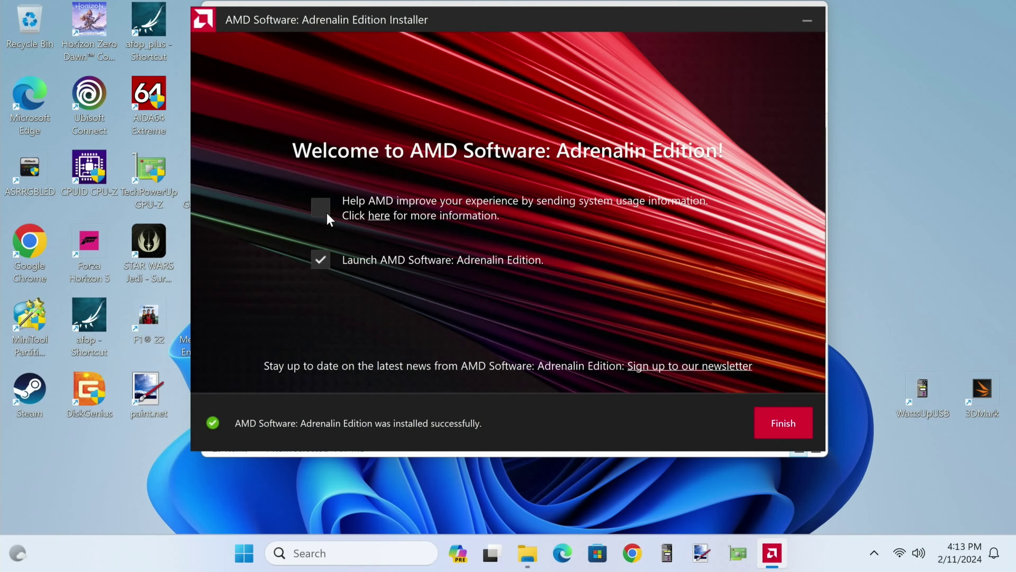
pyautogui.click(321, 260)
pyautogui.click(806, 428)
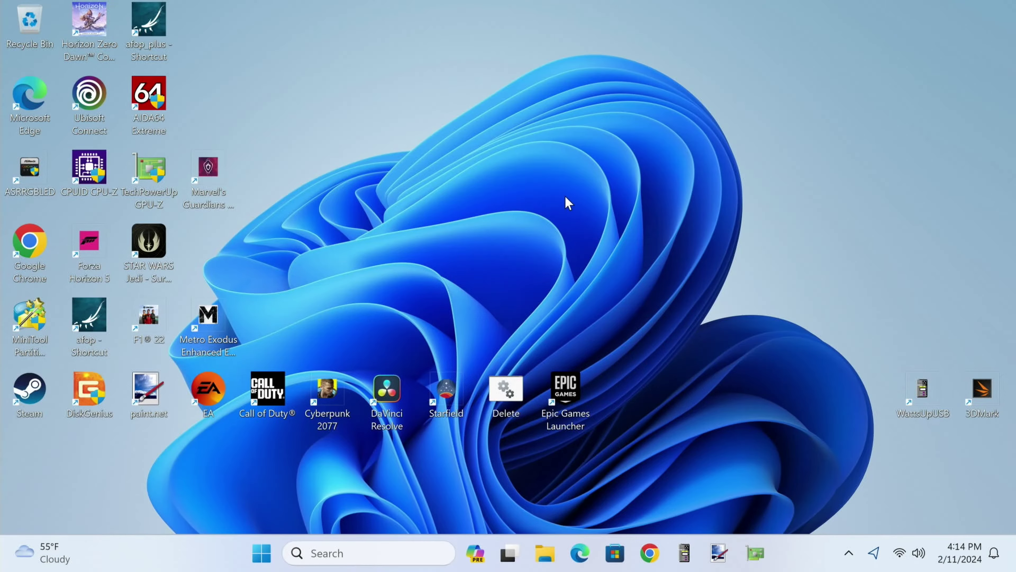
pyautogui.rightClick(568, 203)
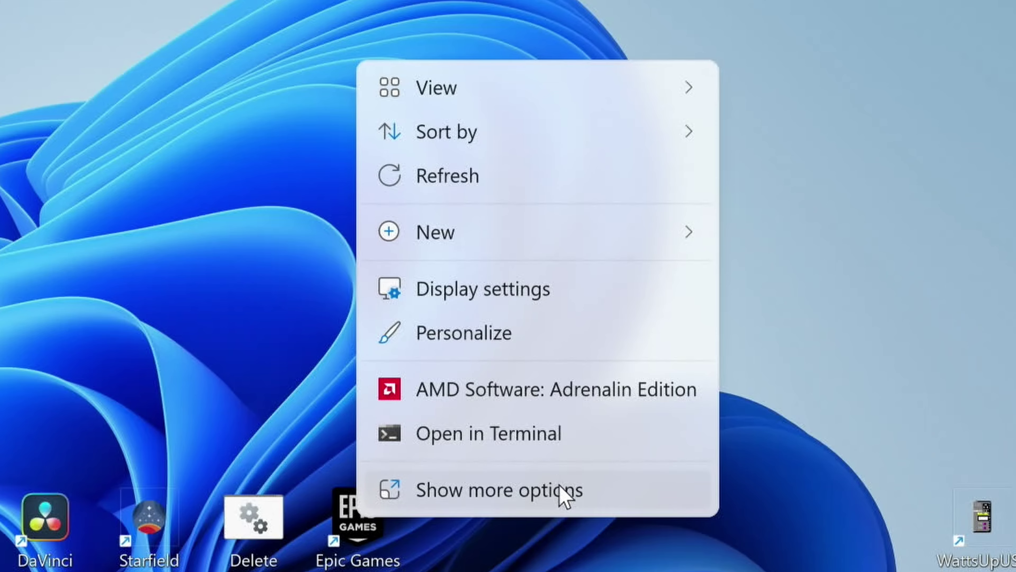
# Launch AMD Software from the desktop menu, skipping quick setup, and view the Home page.
pyautogui.click(546, 394)
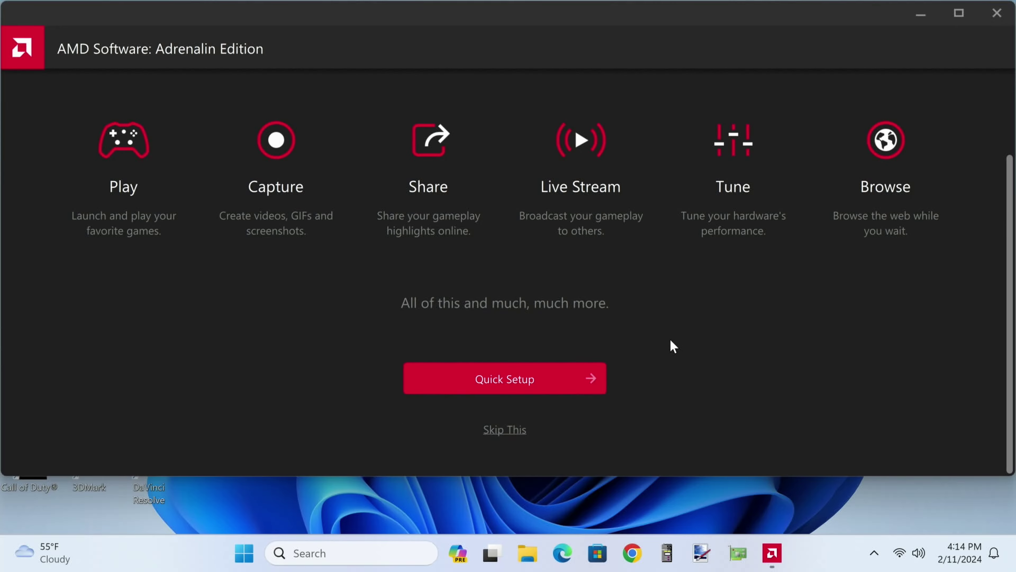
pyautogui.click(507, 444)
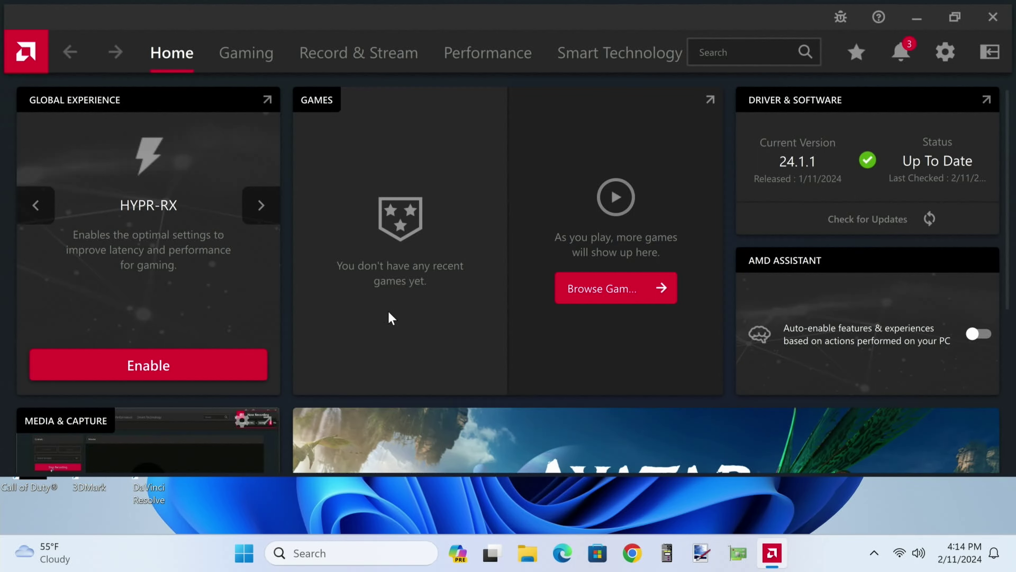
pyautogui.scroll(-3, 395, 315)
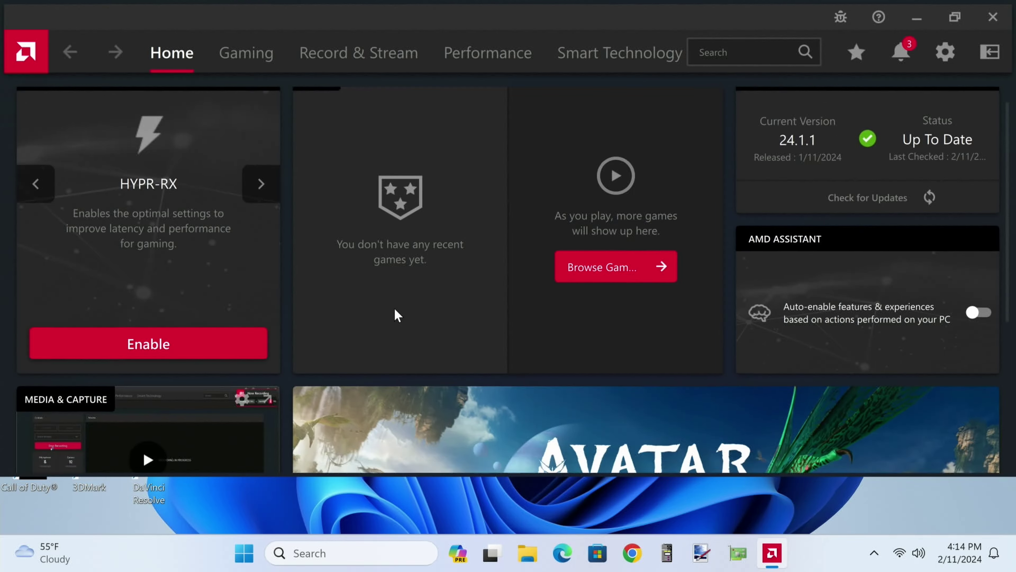
pyautogui.scroll(3, 251, 285)
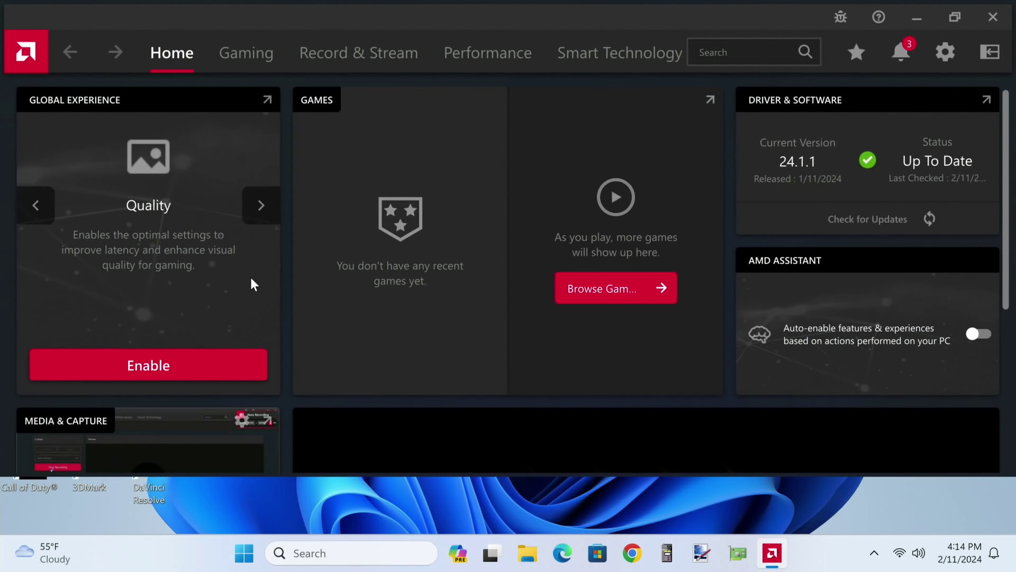
# Cycle the Global Experience profiles: HYPR-RX Eco, AAA, HYPR-RX and Quality.
pyautogui.click(261, 205)
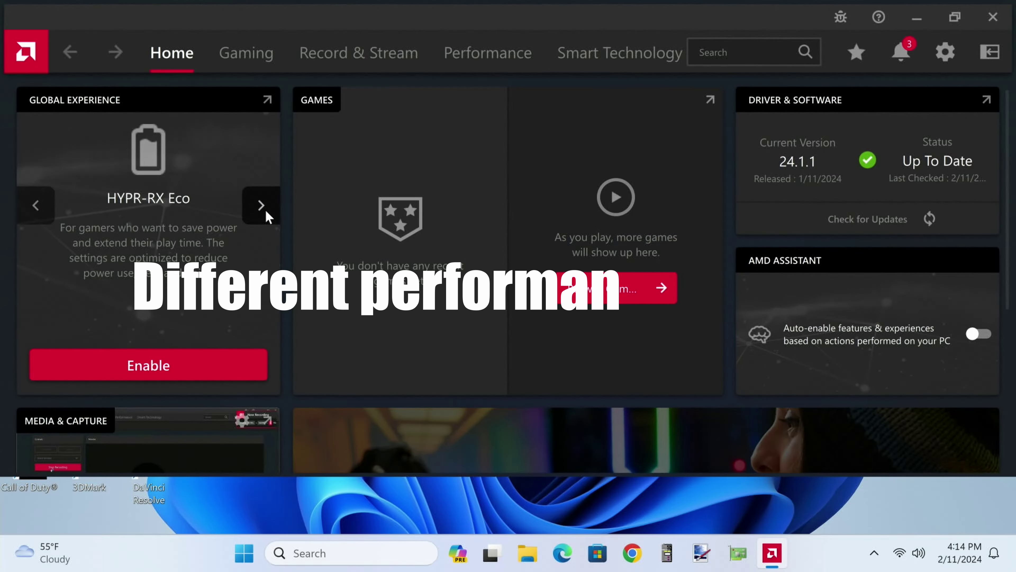
pyautogui.click(266, 211)
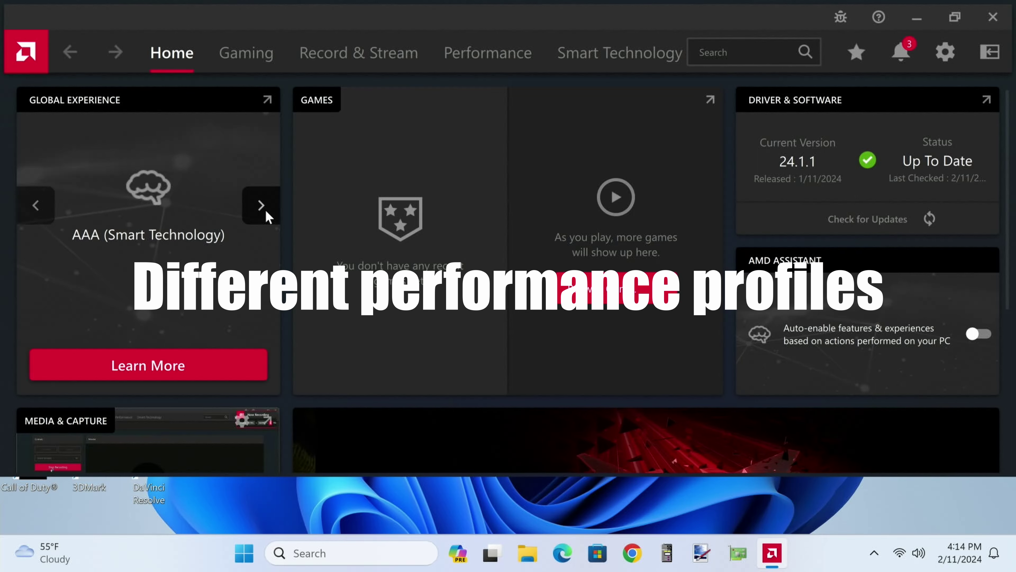
pyautogui.click(265, 211)
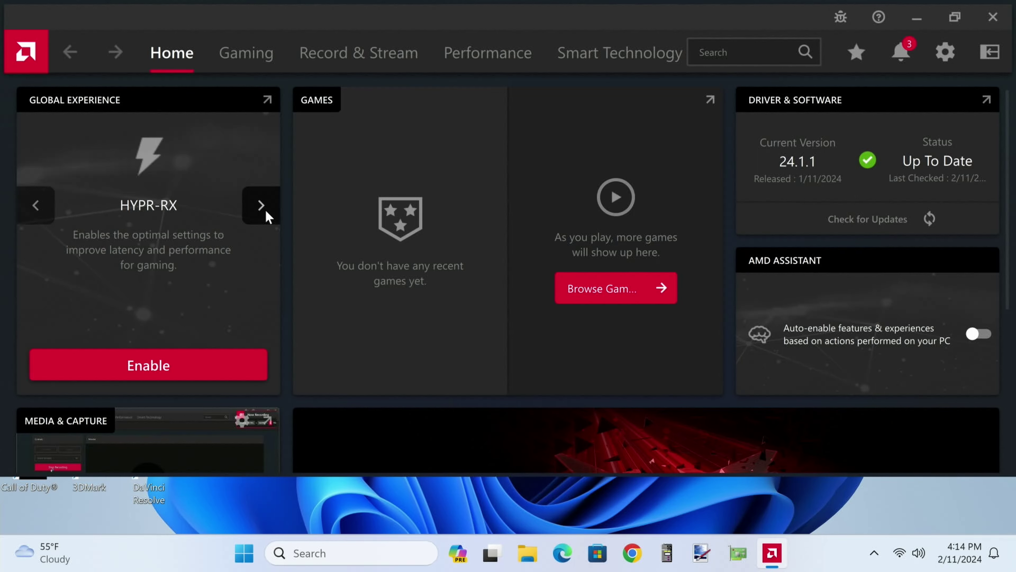
pyautogui.click(261, 209)
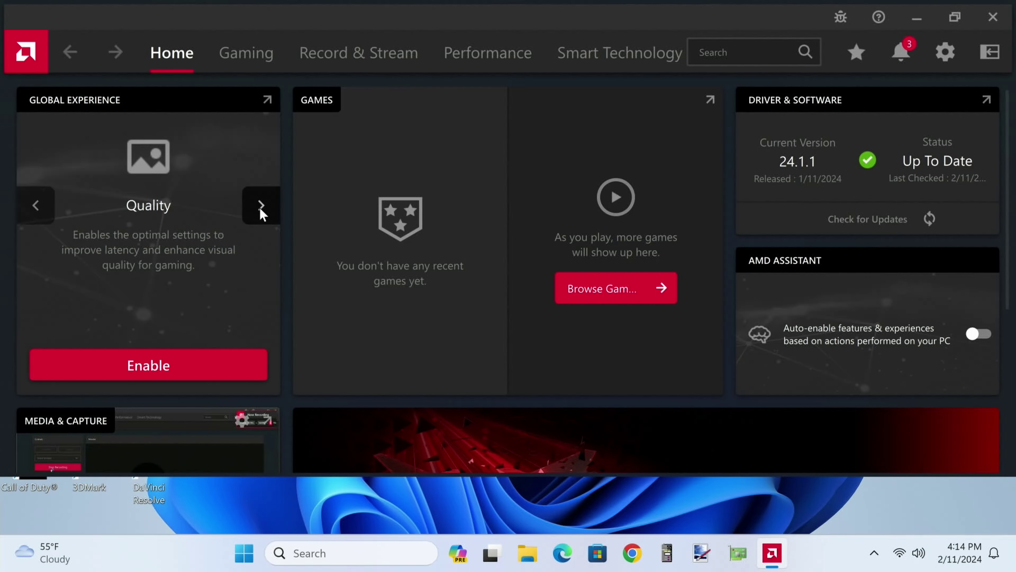
pyautogui.scroll(-5, 130, 222)
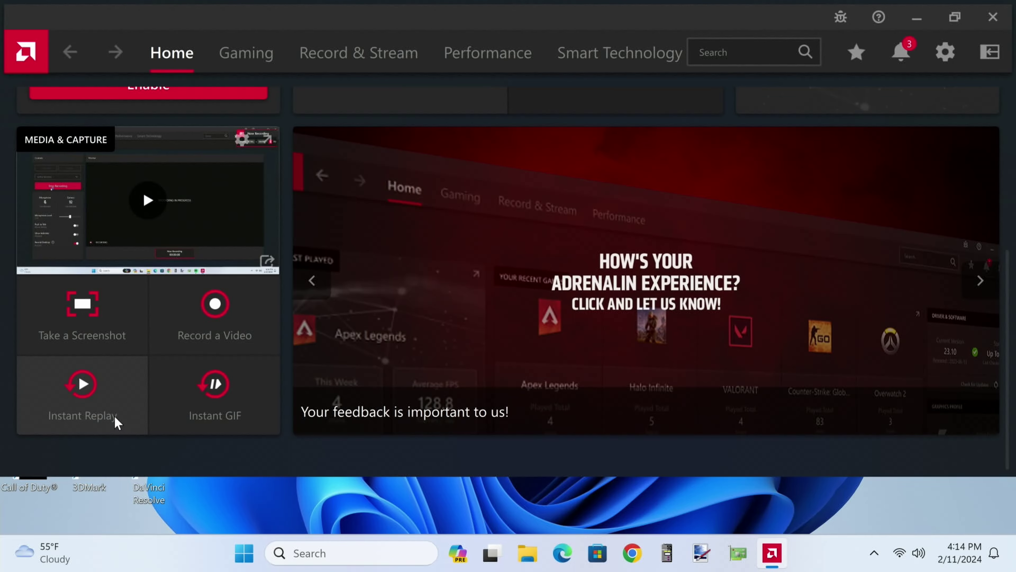
# Look over Media & Capture and Driver & Software, then open the Gaming library of 10 games.
pyautogui.scroll(5, 303, 212)
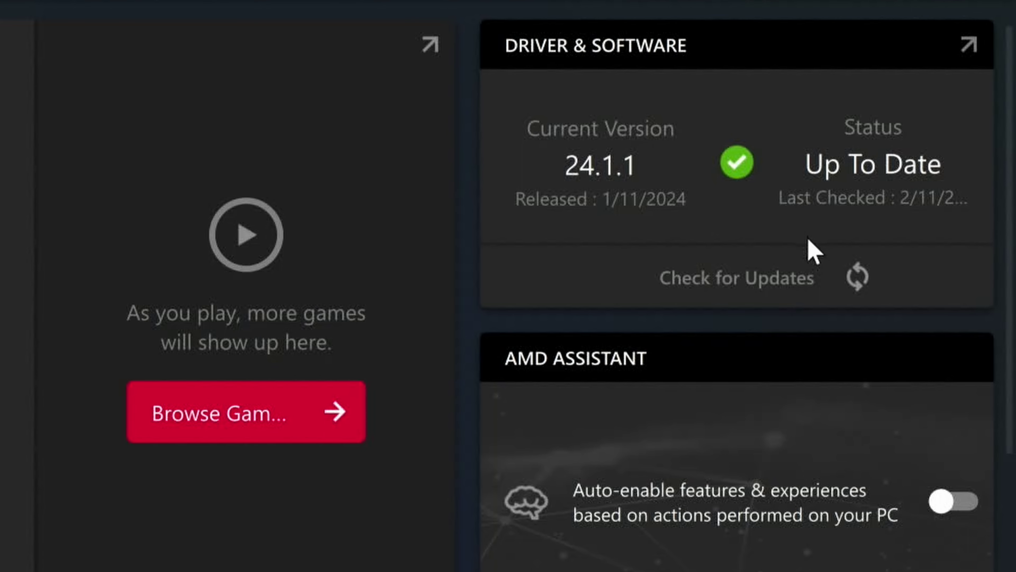
pyautogui.scroll(-3, 840, 305)
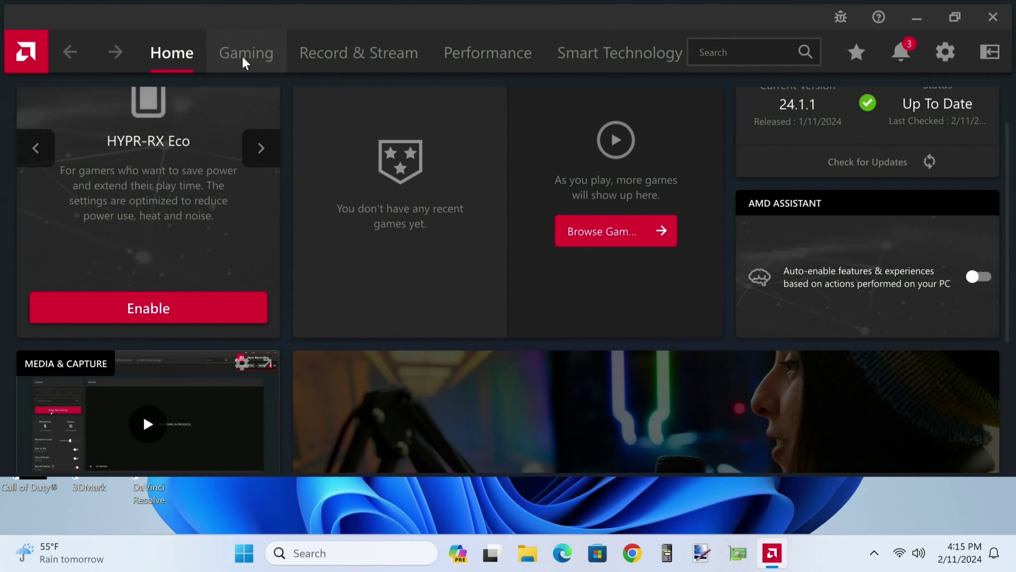
pyautogui.click(242, 58)
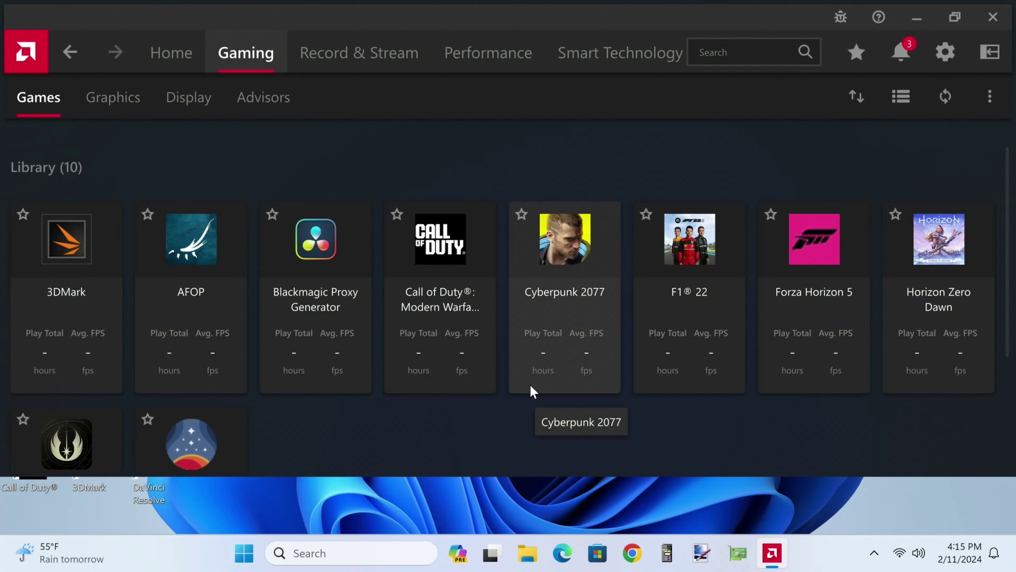
# Show the global Graphics settings and scroll through Radeon Chill, Image Sharpening and other options.
pyautogui.click(112, 105)
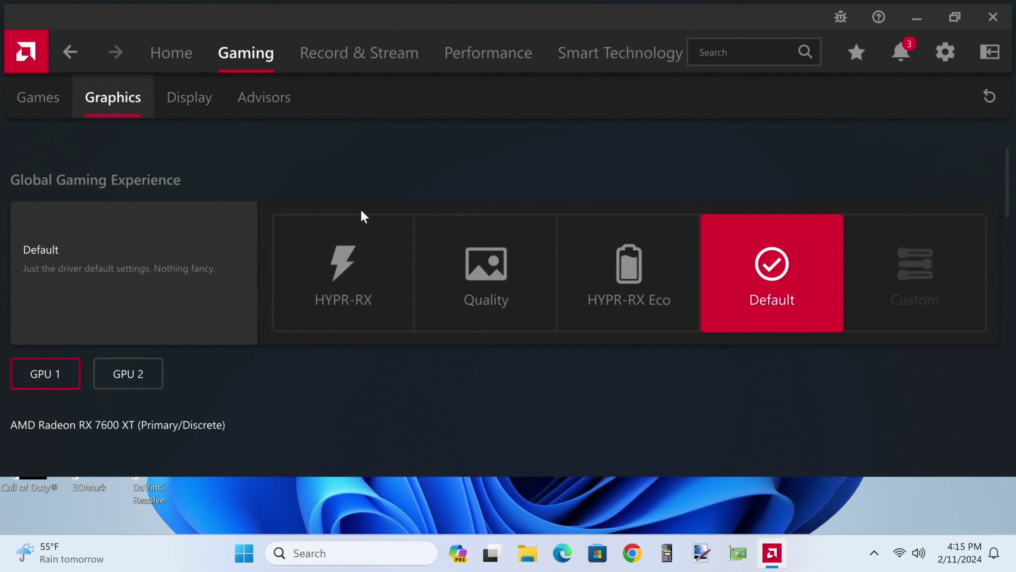
pyautogui.scroll(-14, 247, 224)
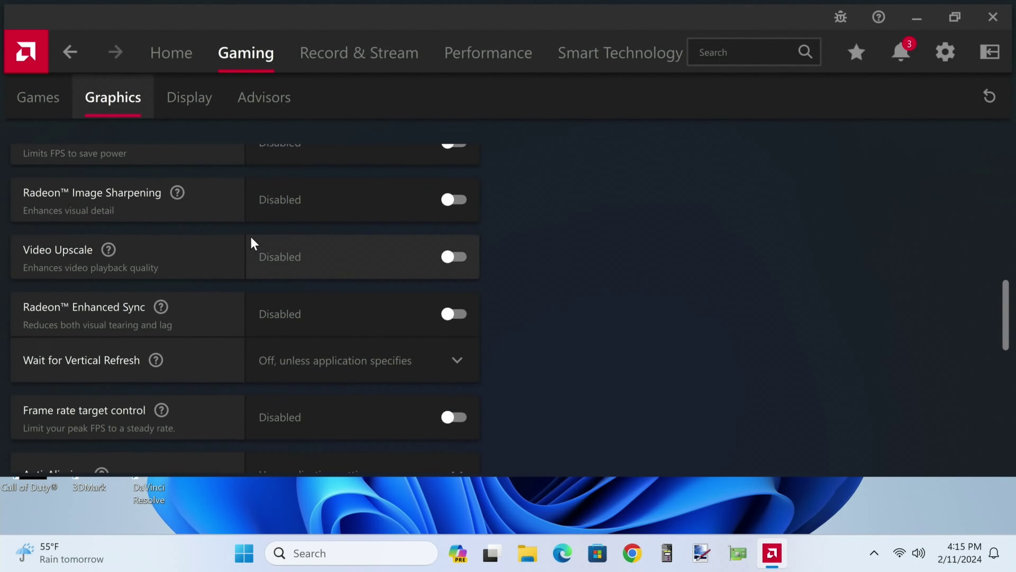
pyautogui.scroll(-5, 254, 242)
pyautogui.scroll(6, 256, 248)
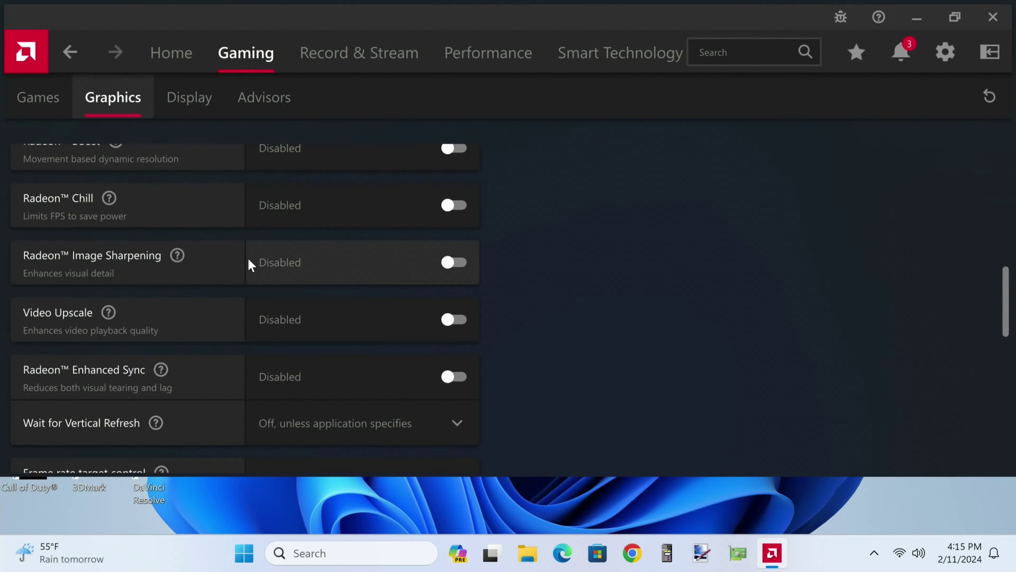
pyautogui.scroll(12, 239, 282)
# View Display settings and enable Capture & Stream with Record Desktop allowed.
pyautogui.click(190, 116)
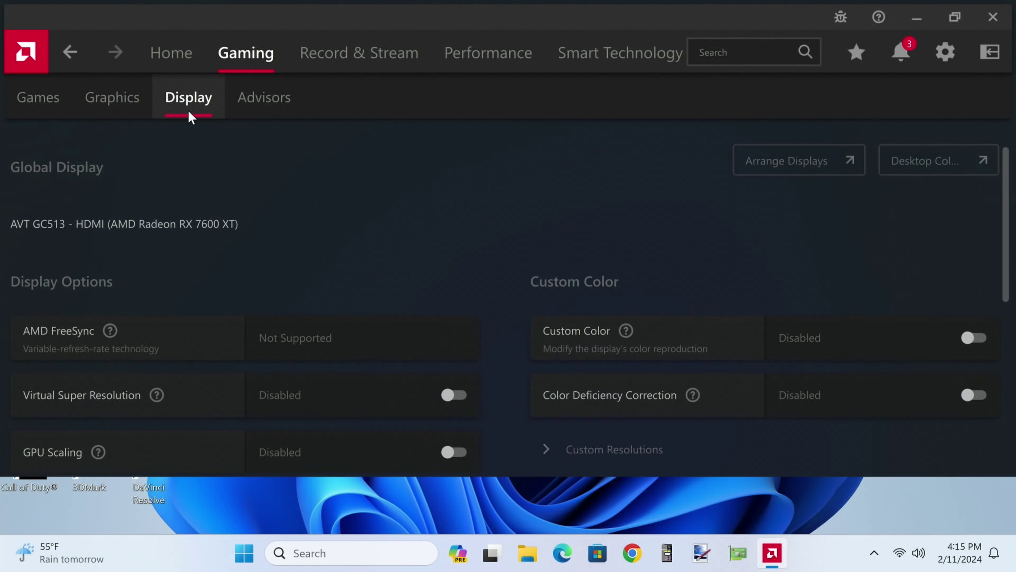
pyautogui.scroll(-1, 198, 264)
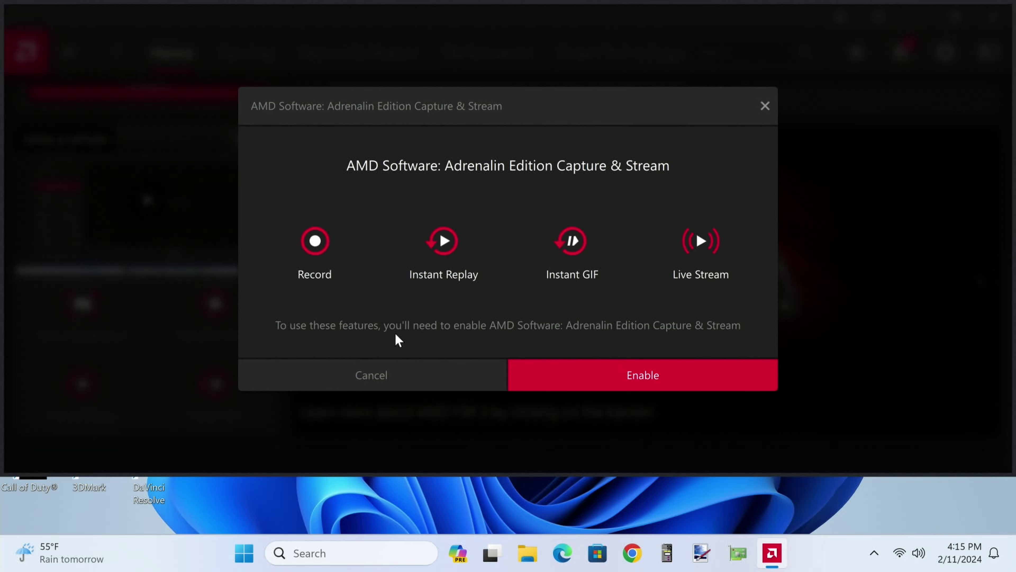
pyautogui.click(610, 376)
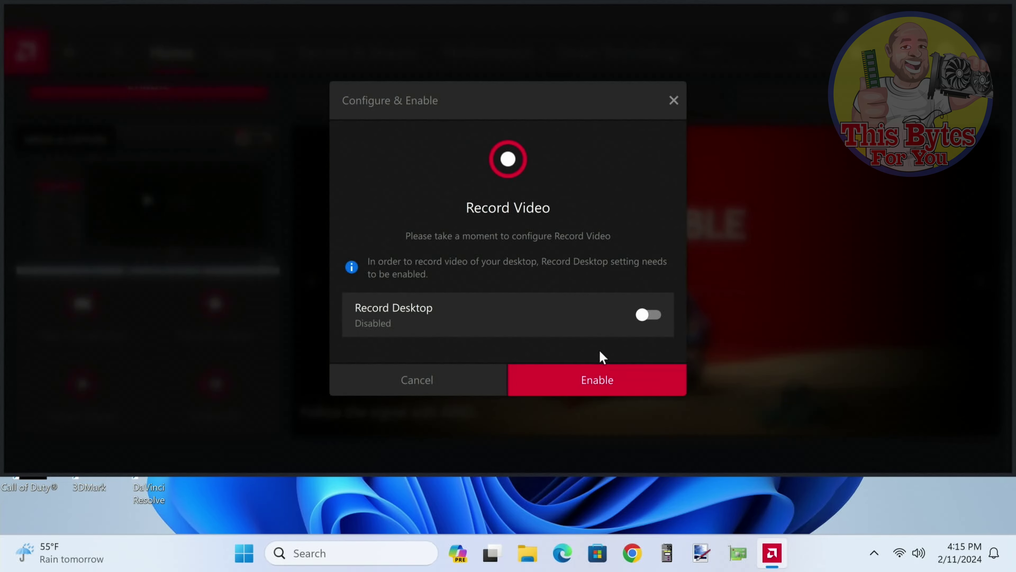
pyautogui.click(648, 315)
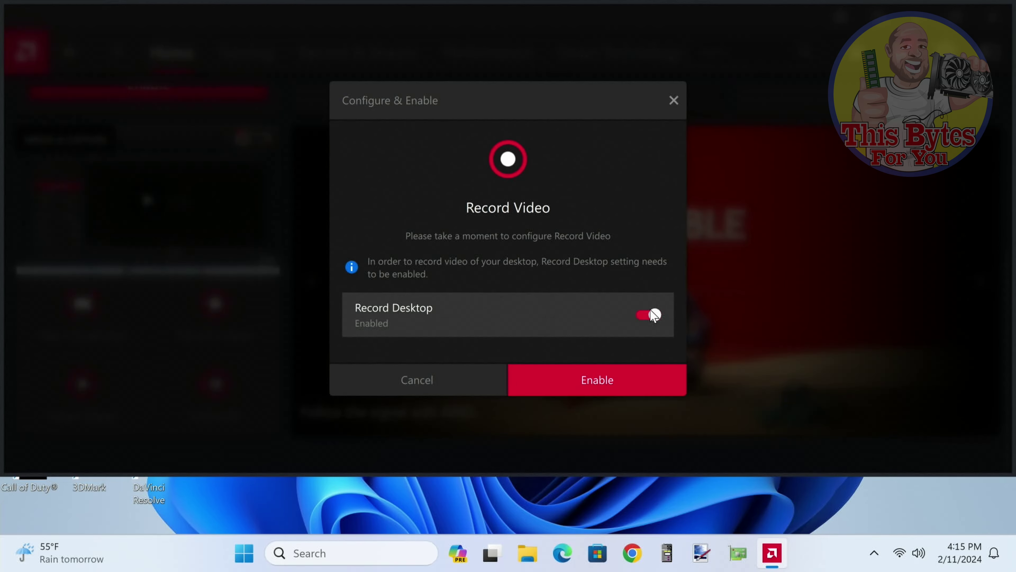
pyautogui.click(605, 364)
# Start a desktop recording with Ctrl+Shift+E and return to the Graphics options.
pyautogui.hotkey('ctrl', 'shift', 'e')
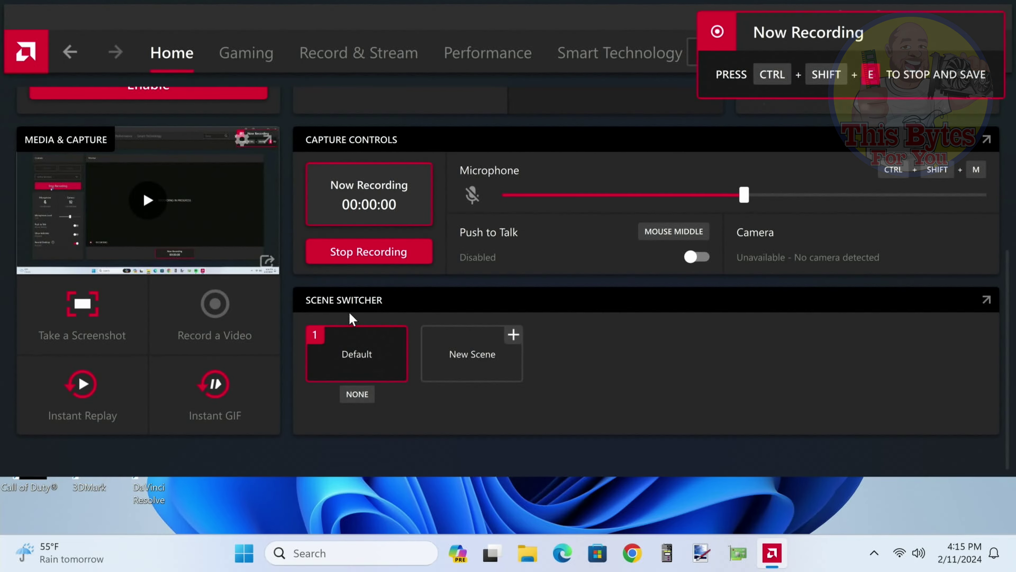
pyautogui.hotkey('ctrl', 'shift', 'e')
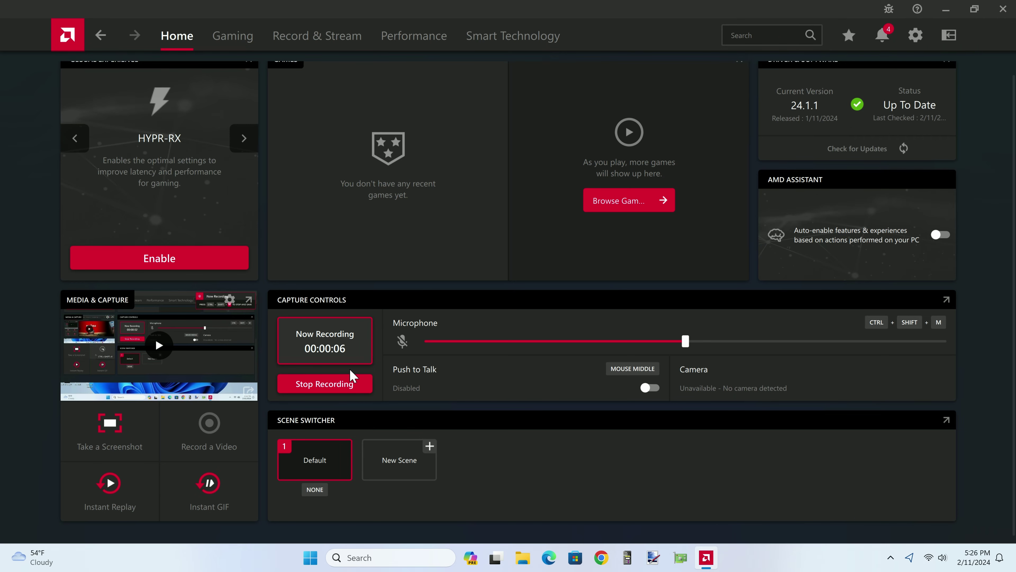
pyautogui.click(174, 78)
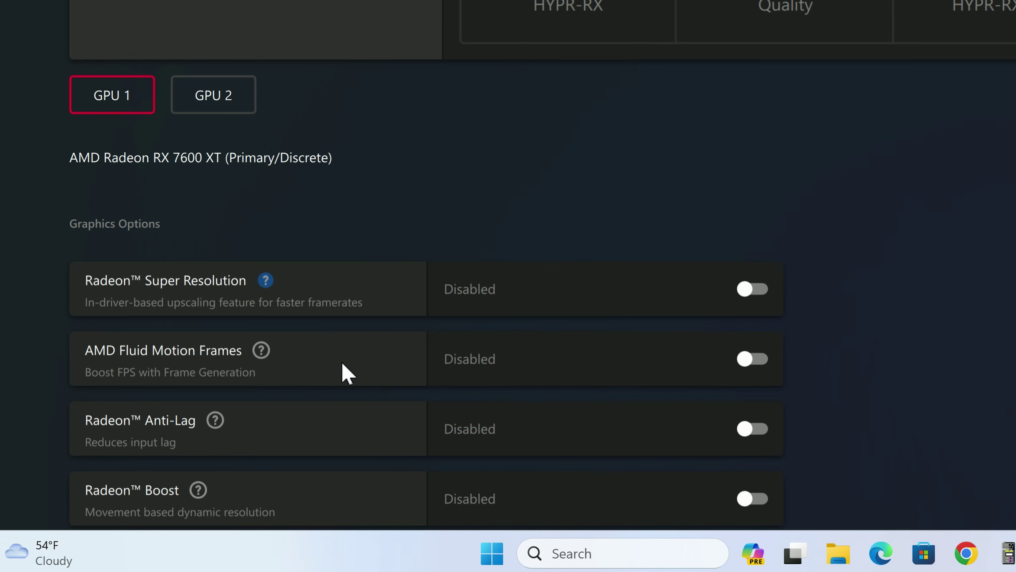
# Check the Graphics and Display sub-tabs, then bring up the Record & Stream wizard.
pyautogui.scroll(-1, 319, 486)
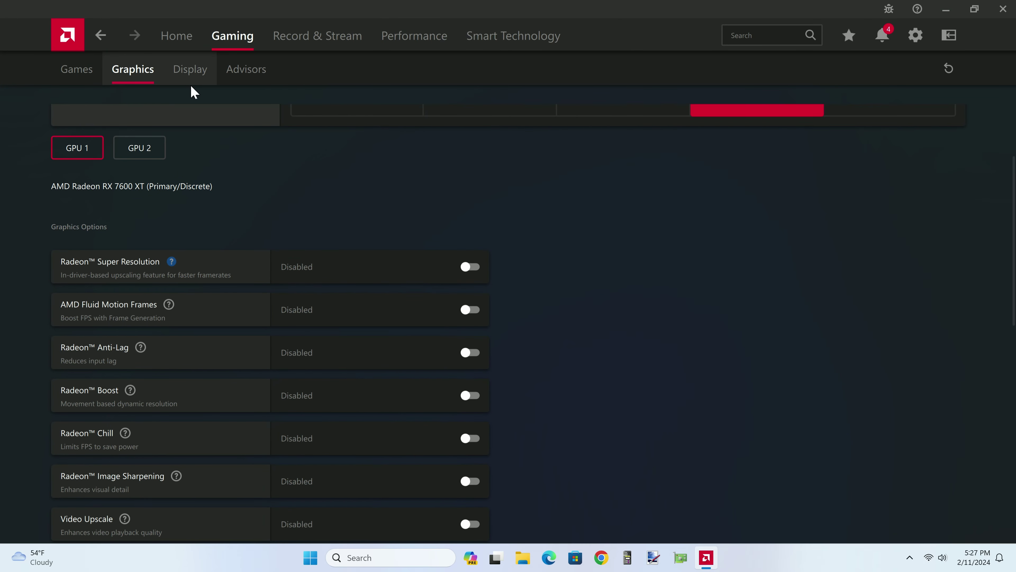
pyautogui.click(190, 71)
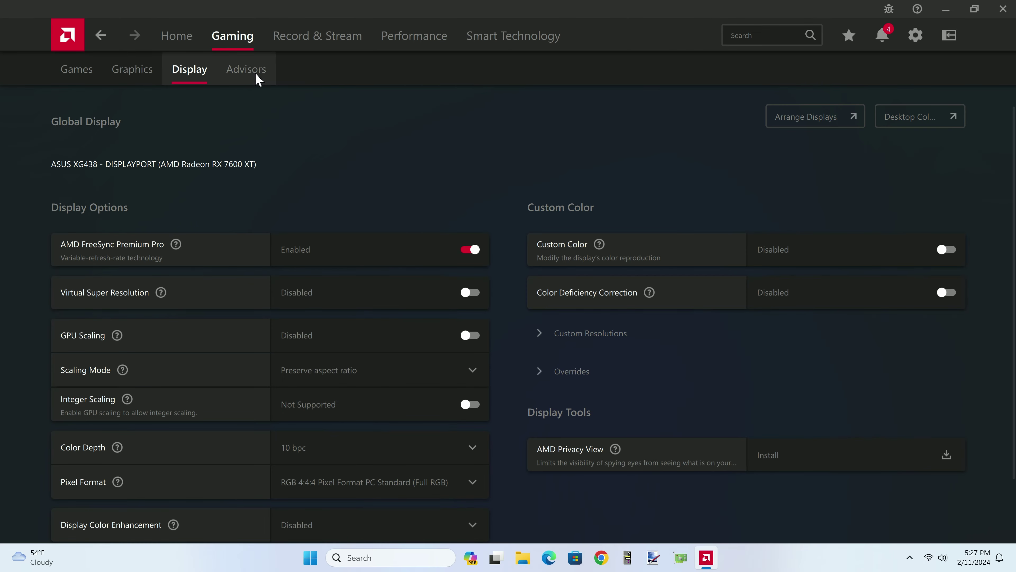
pyautogui.click(318, 50)
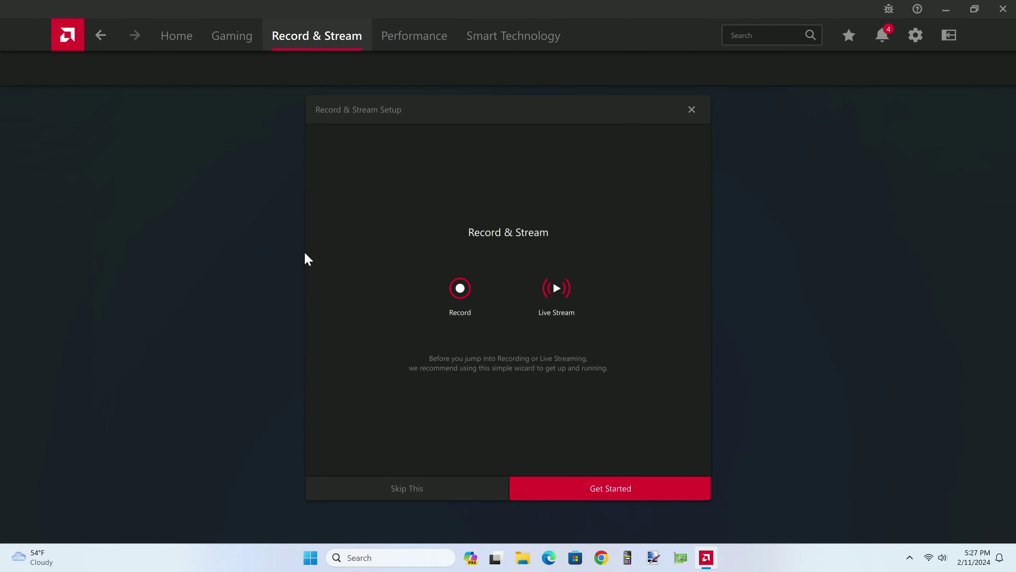
# Skip the Record & Stream wizard and browse Live Stream, Scene Editor and Settings.
pyautogui.click(420, 496)
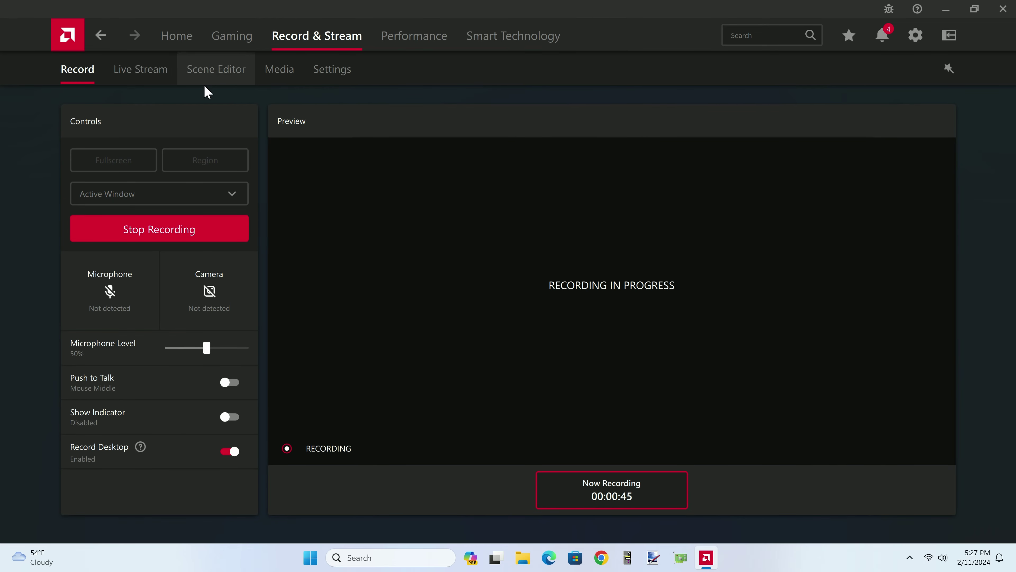
pyautogui.click(147, 71)
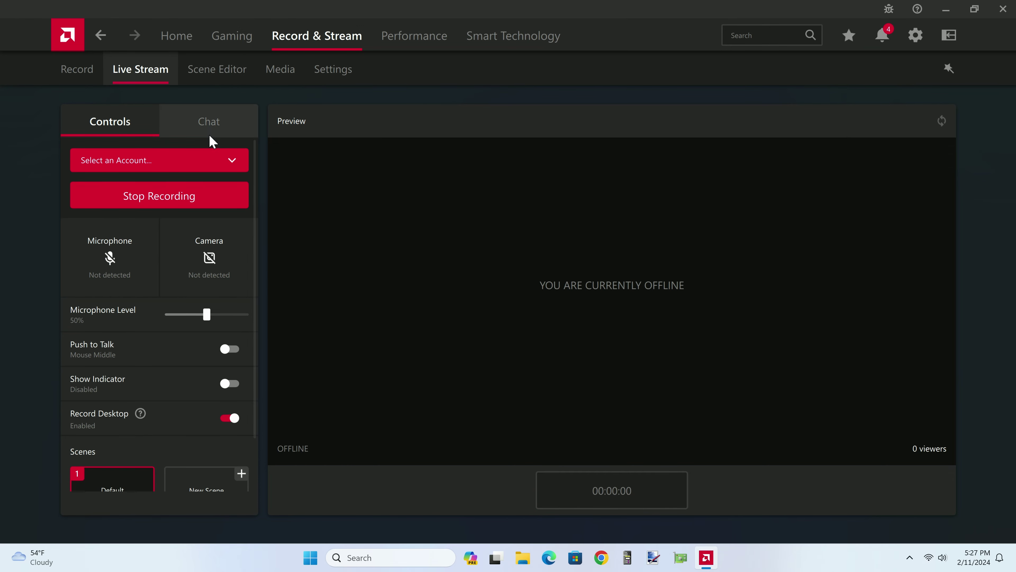
pyautogui.click(227, 73)
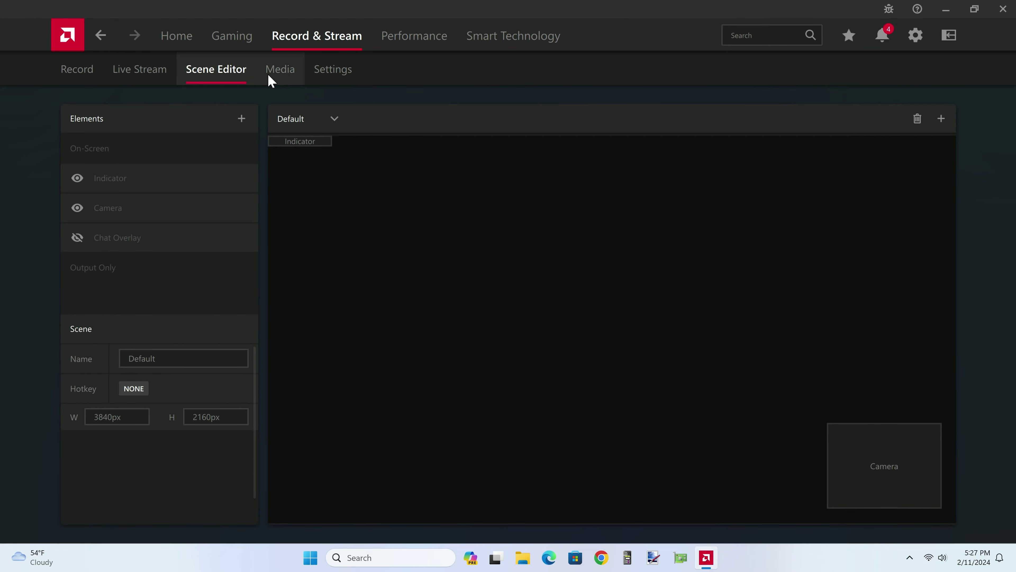
pyautogui.click(318, 73)
# View Performance Metrics and turn on the on-screen metrics overlay.
pyautogui.click(394, 38)
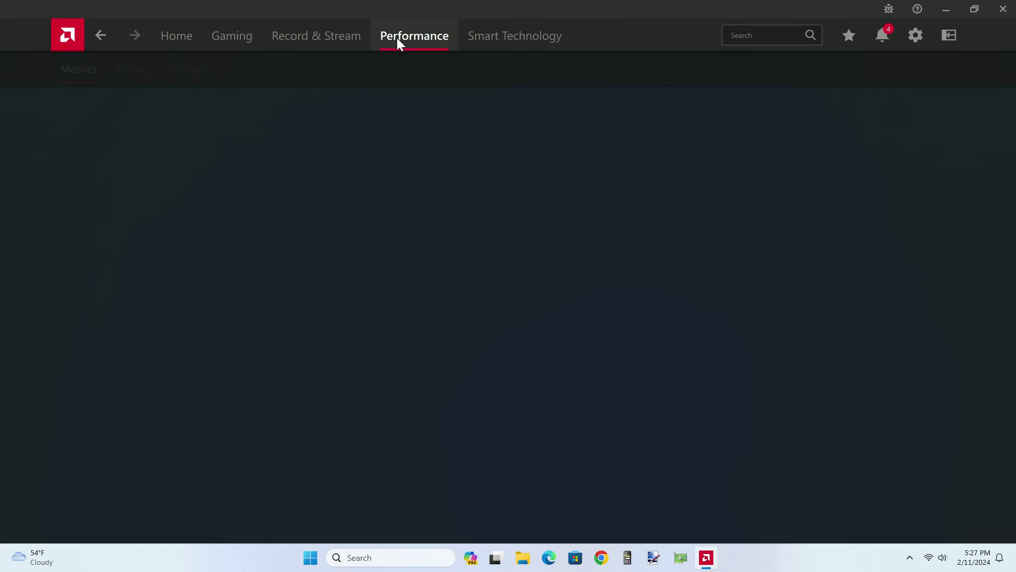
pyautogui.click(876, 128)
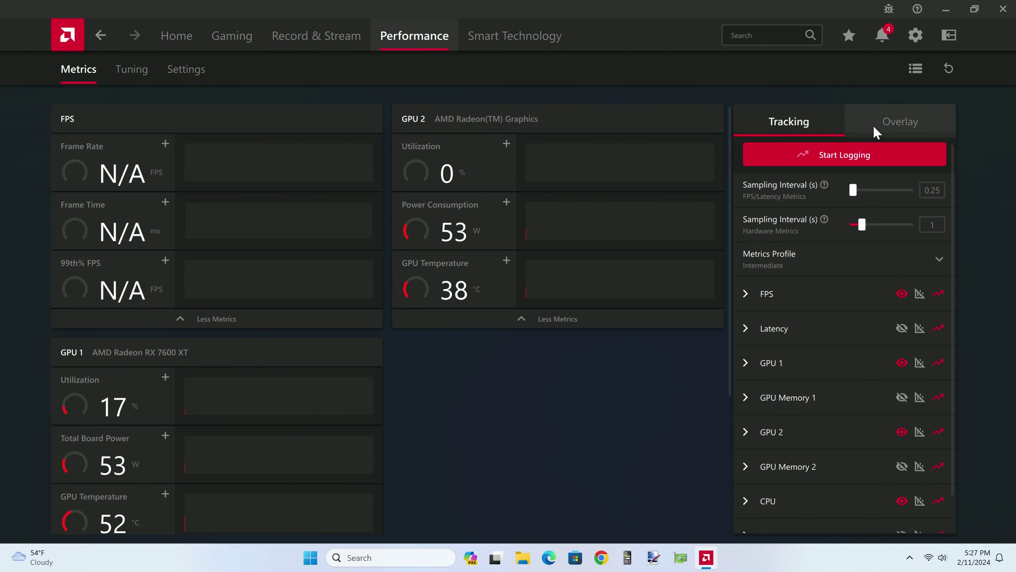
pyautogui.click(937, 159)
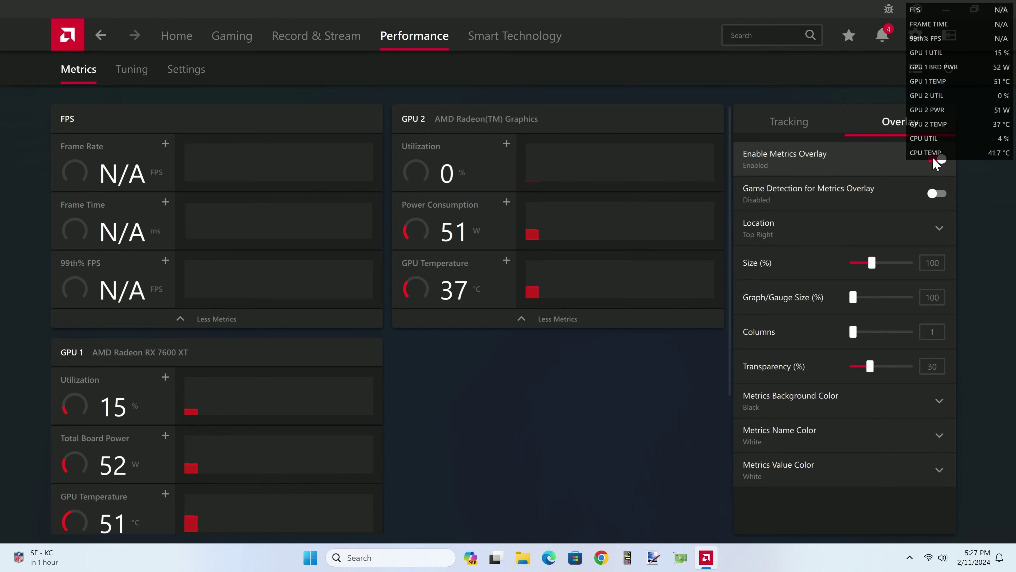
# Browse Tuning, metrics Settings and Smart Technology, then return to Home.
pyautogui.click(127, 72)
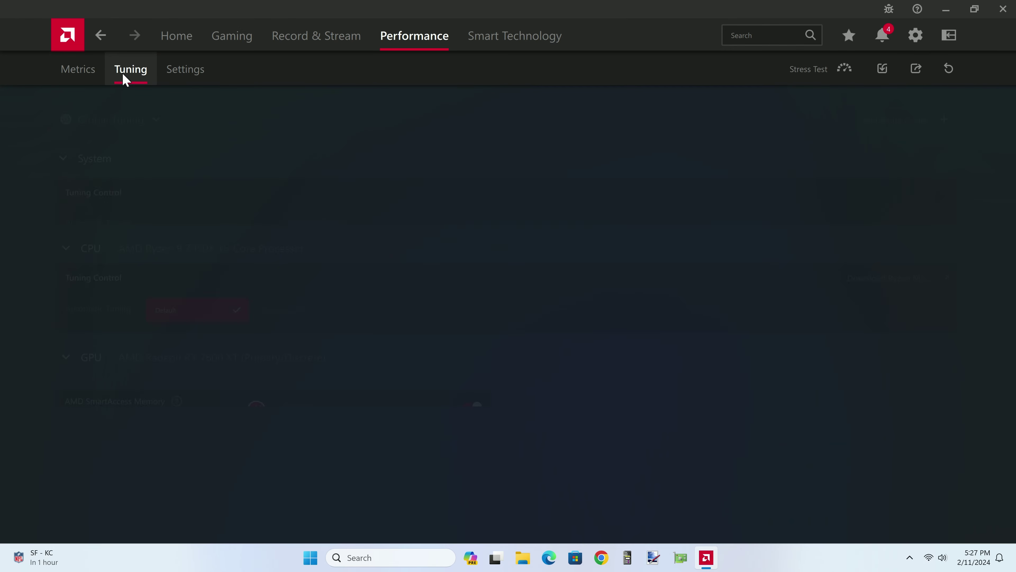
pyautogui.scroll(-3, 333, 154)
pyautogui.scroll(3, 352, 197)
pyautogui.click(195, 74)
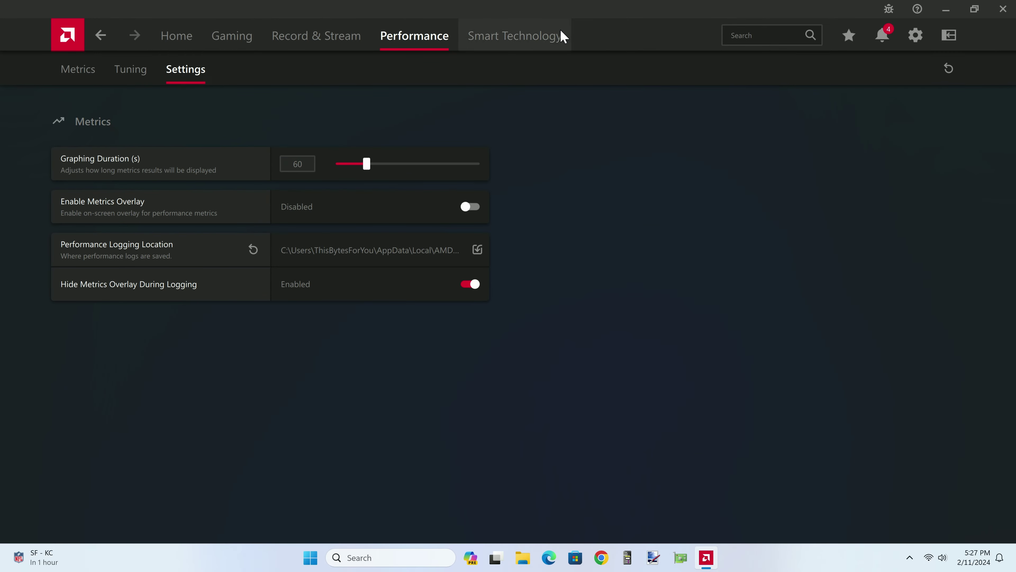
pyautogui.click(560, 35)
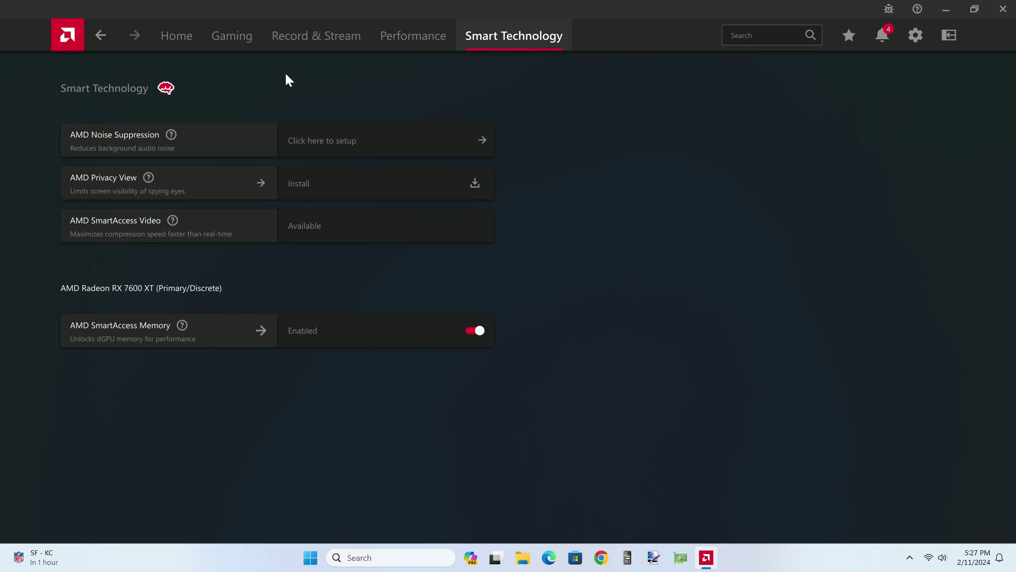
pyautogui.click(178, 37)
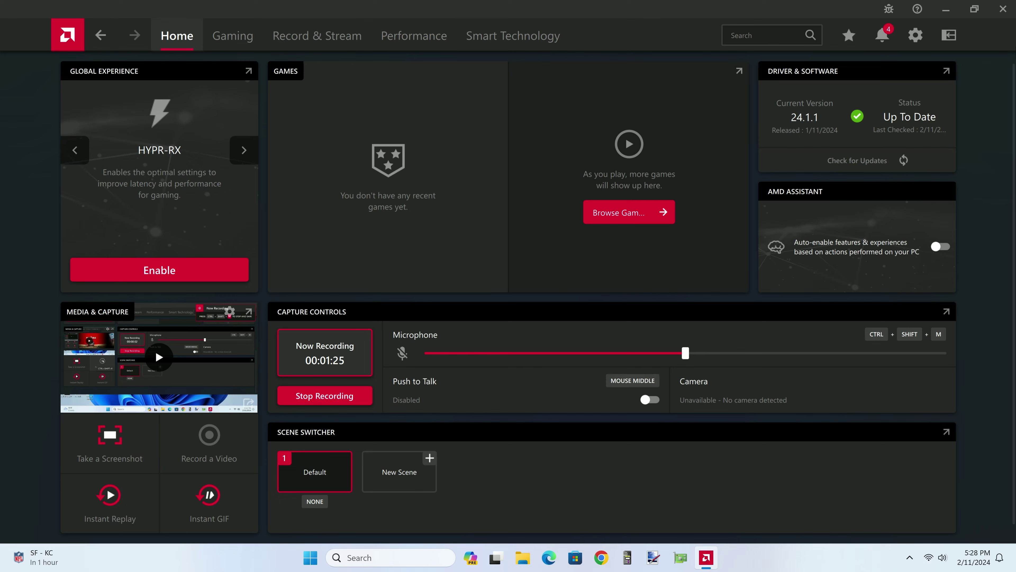
# Change the ASUS XG438 refresh rate to 120 Hz in Windows Advanced display settings.
pyautogui.click(945, 9)
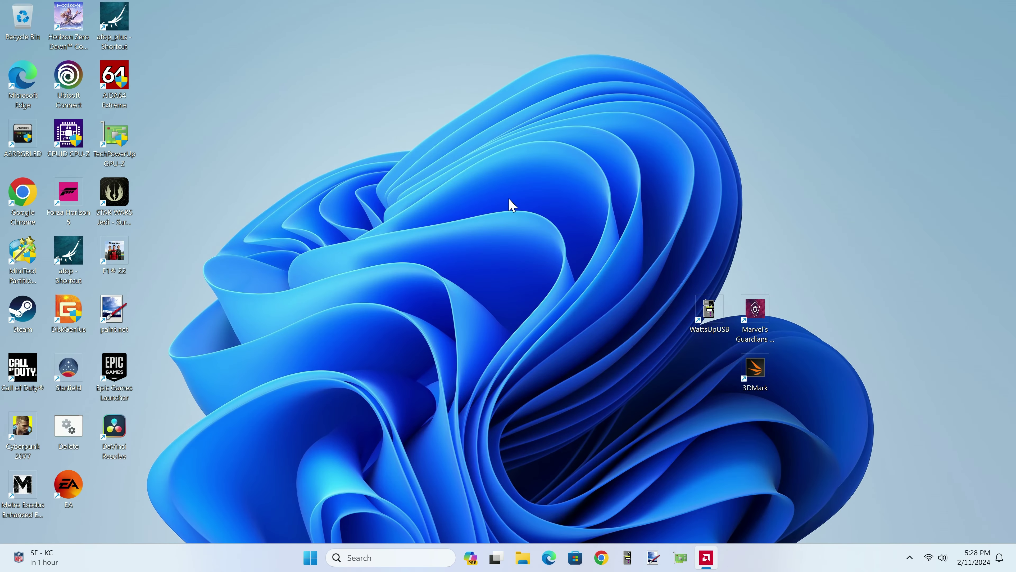
pyautogui.rightClick(509, 200)
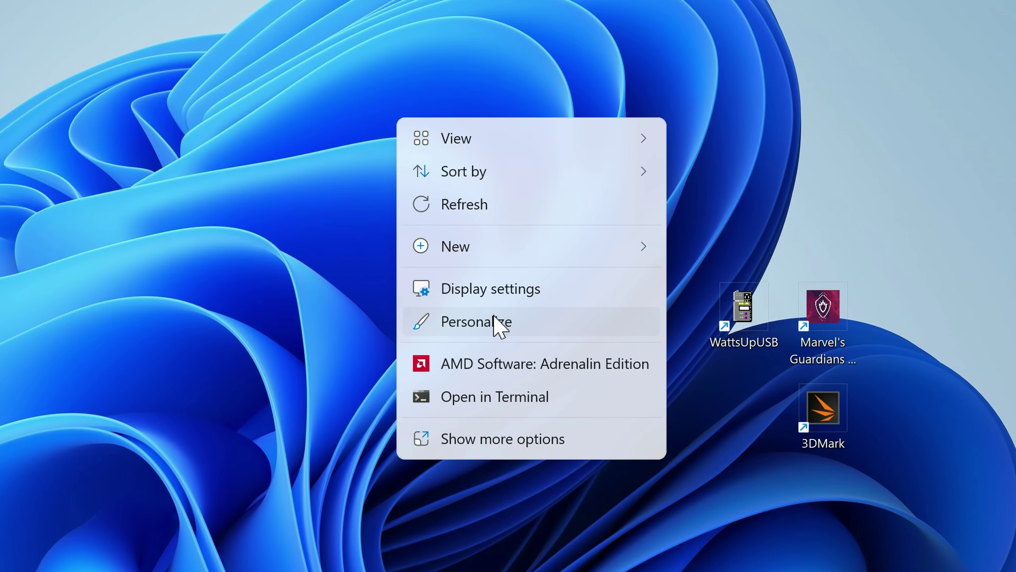
pyautogui.click(510, 291)
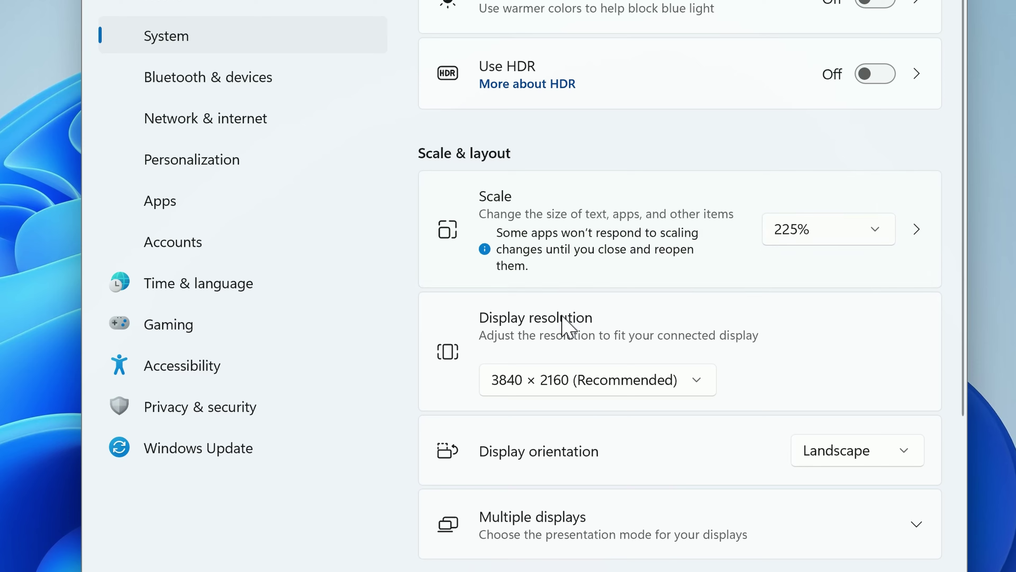
pyautogui.scroll(-5, 615, 433)
pyautogui.click(591, 409)
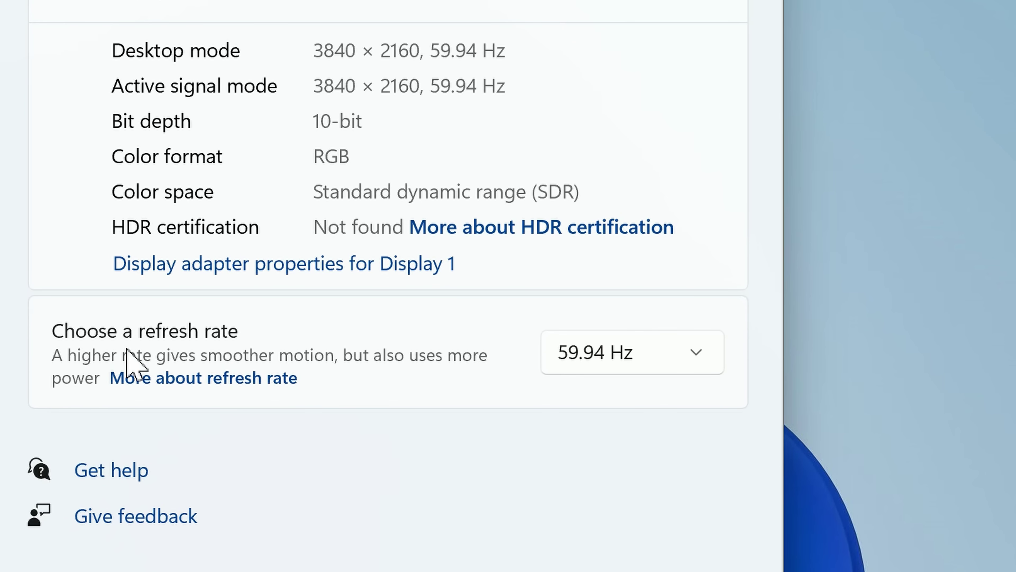
pyautogui.click(568, 352)
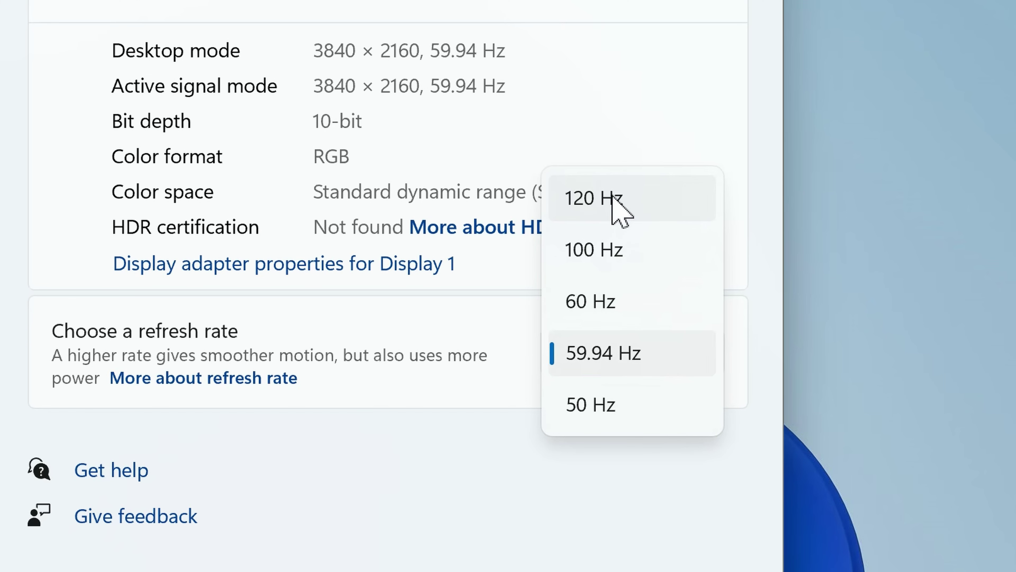
pyautogui.click(592, 197)
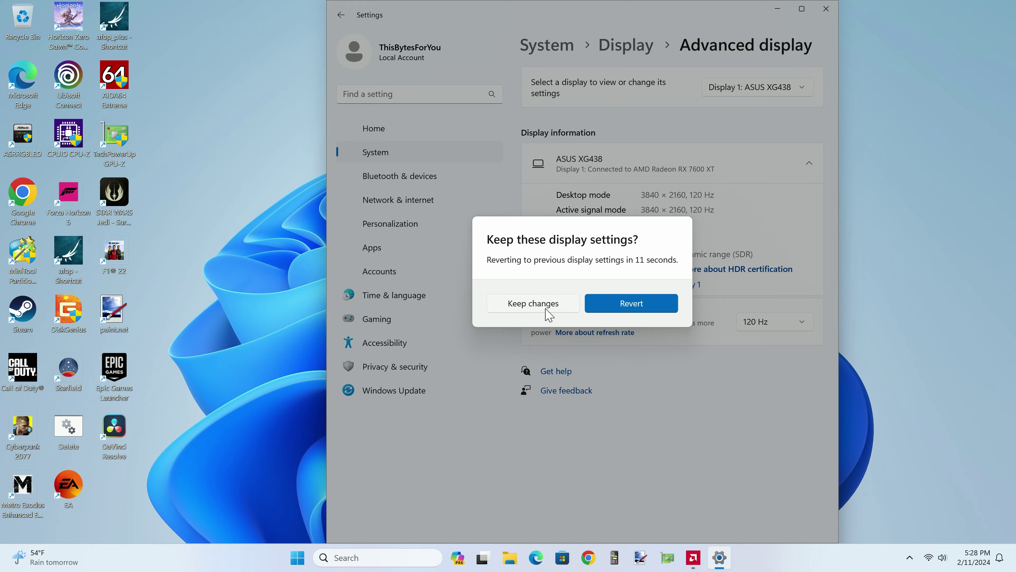